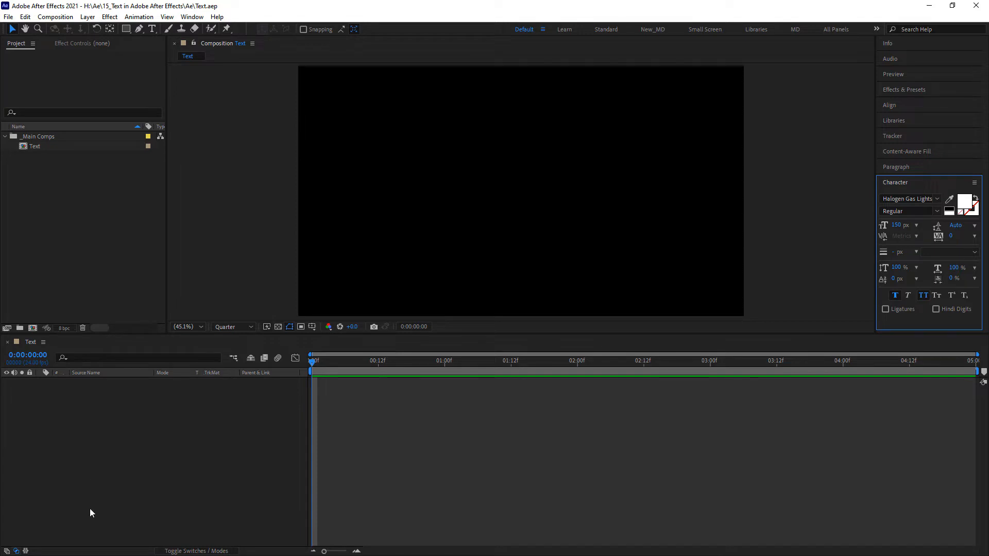
Create a new empty text layer in the Text composition
right_click(66, 428)
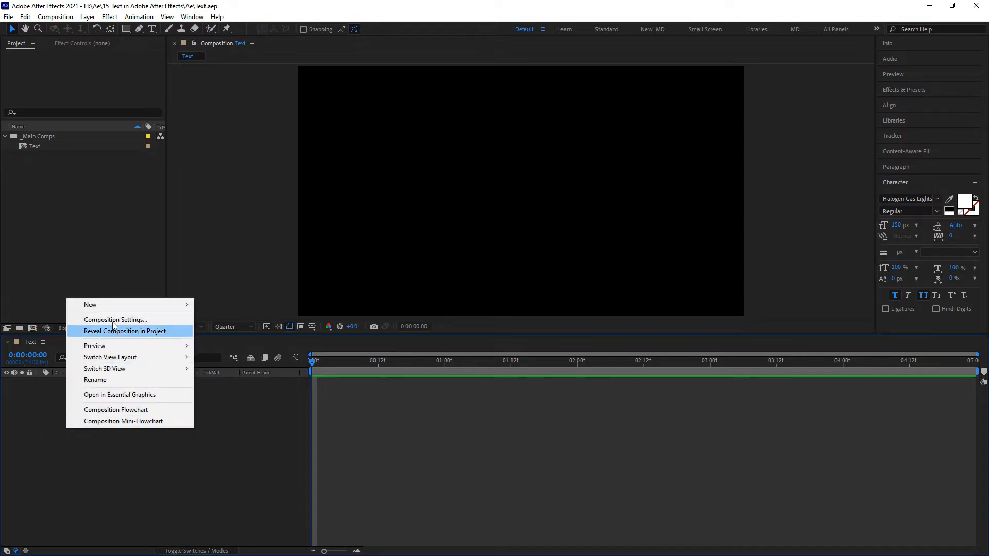
mouse_move(115, 304)
left_click(278, 320)
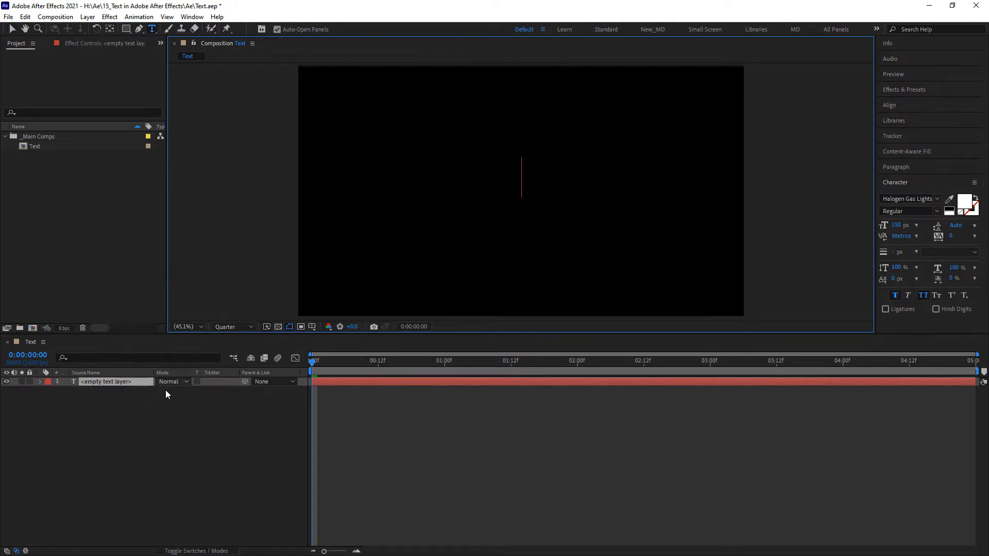
left_click(87, 17)
mouse_move(179, 28)
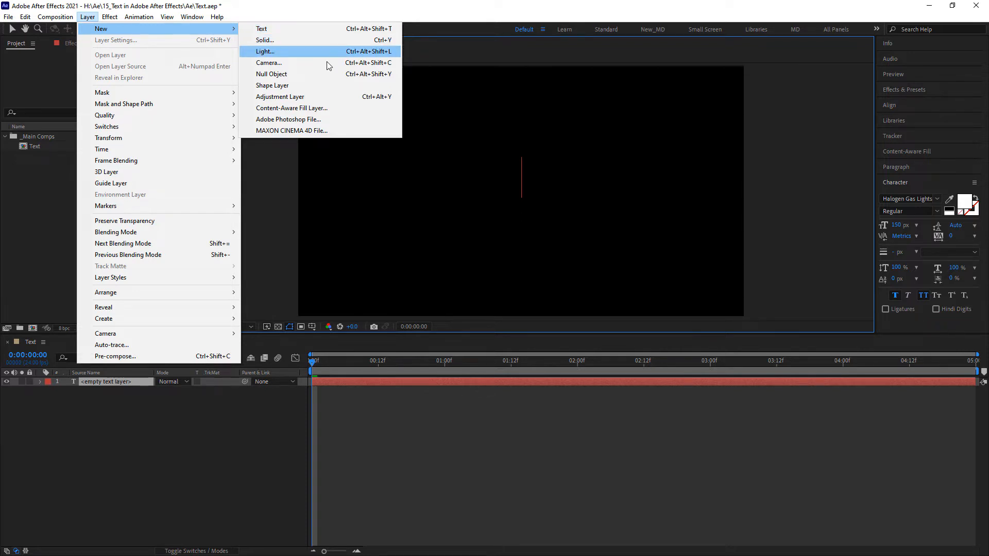
key("Escape")
key("Escape")
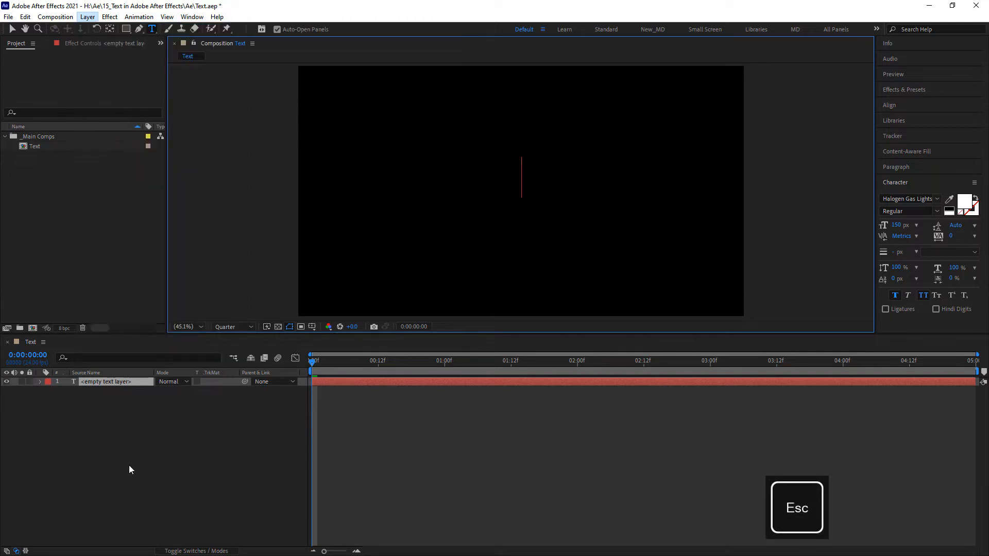
Enter the text "saskiyano" in the empty text layer with the Horizontal Type Tool and finish editing
left_click(153, 29)
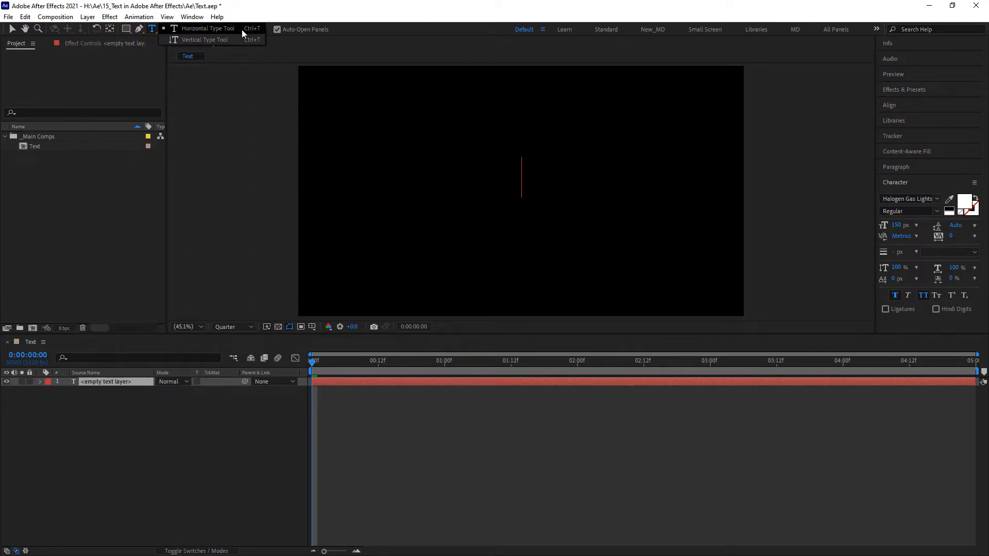
left_click(242, 29)
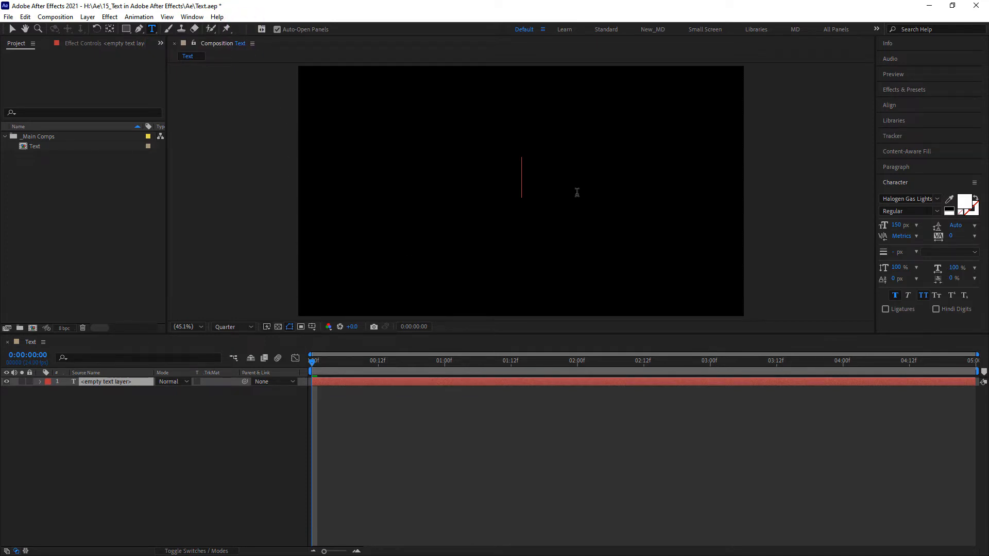
left_click(524, 175)
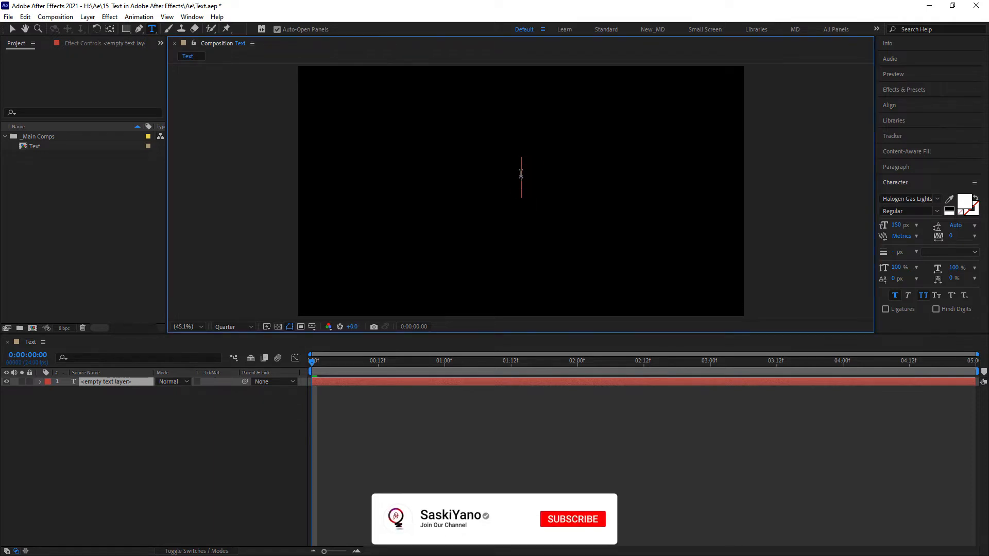
type("saskiyano")
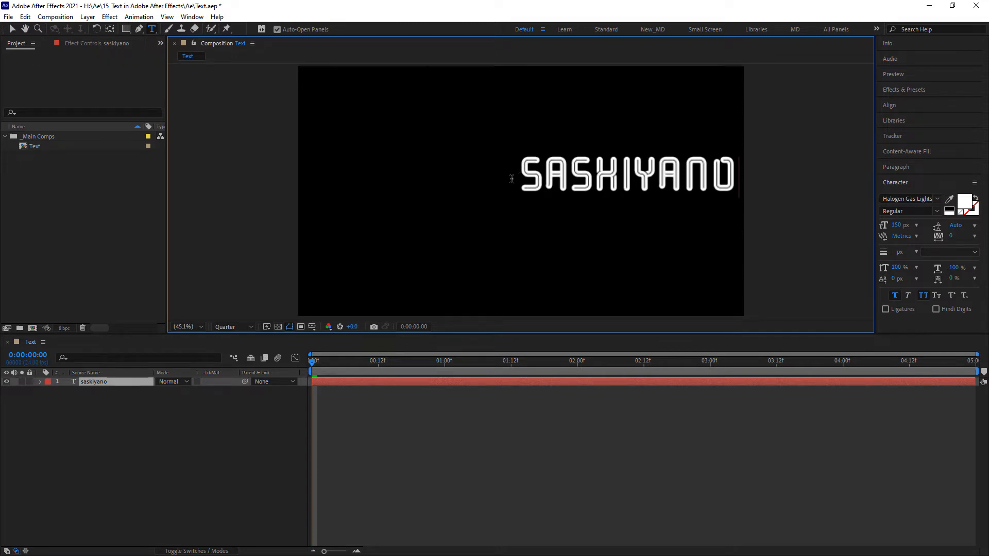
key("KP_Enter")
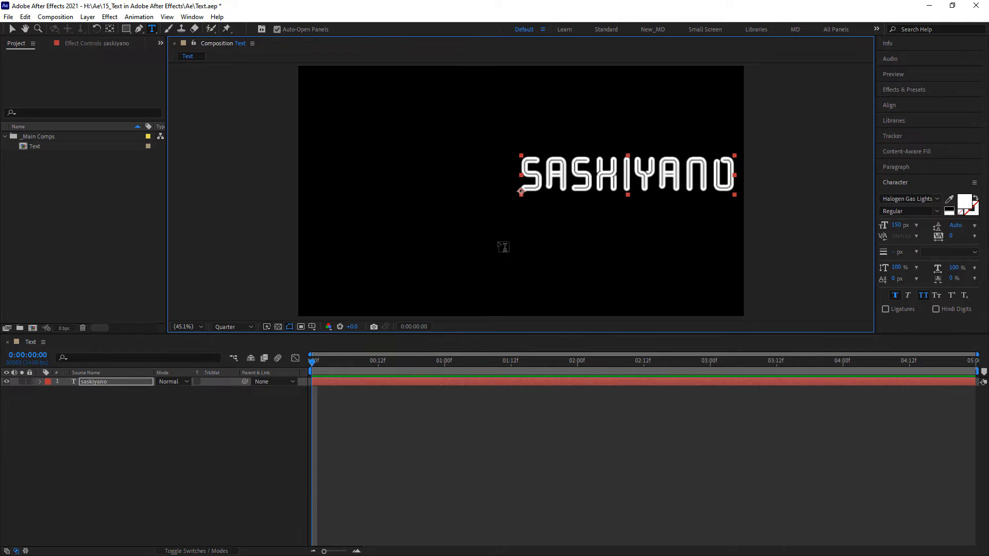
Try a line break after the last letter of the text, remove it, finish editing and deselect the layer
left_click(655, 177)
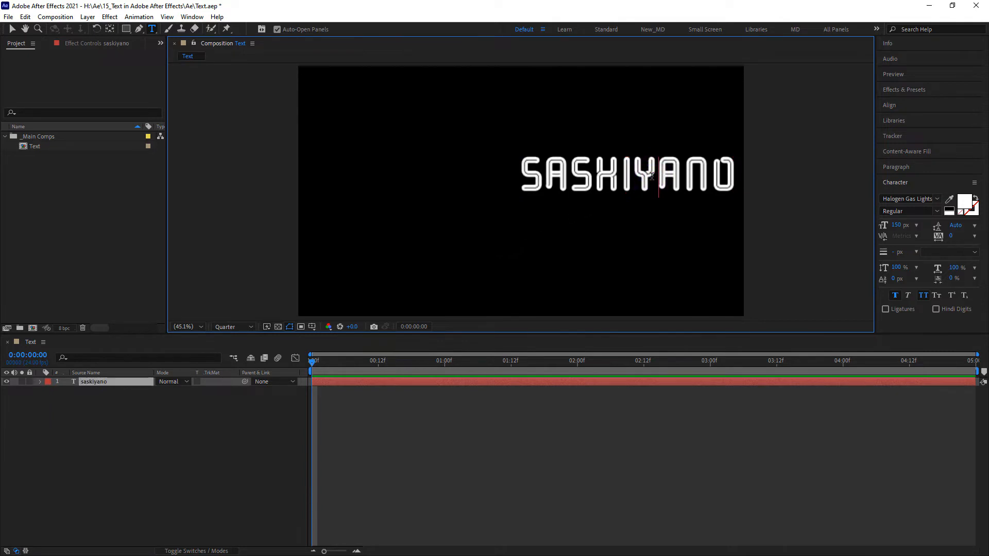
left_click(734, 178)
key("Return")
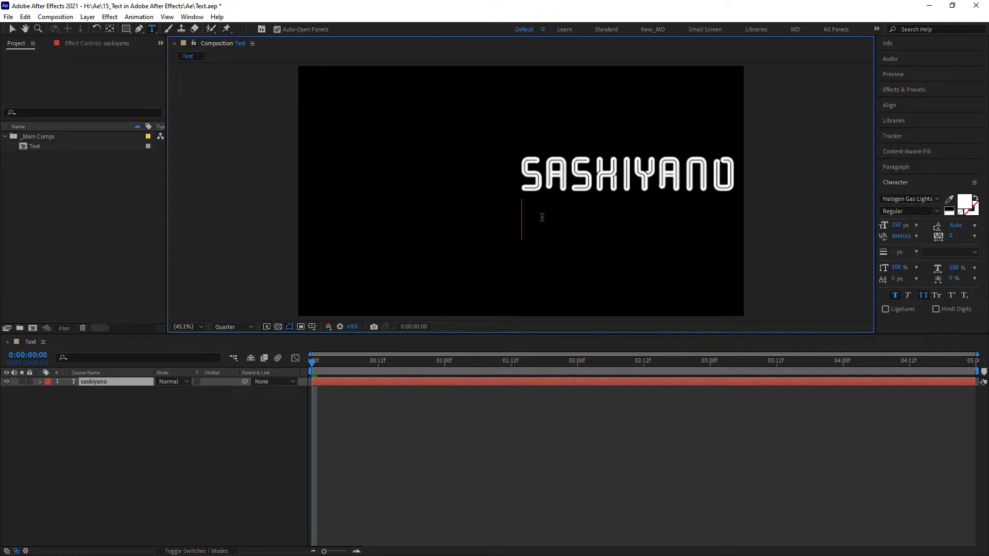
key("BackSpace")
key("Return")
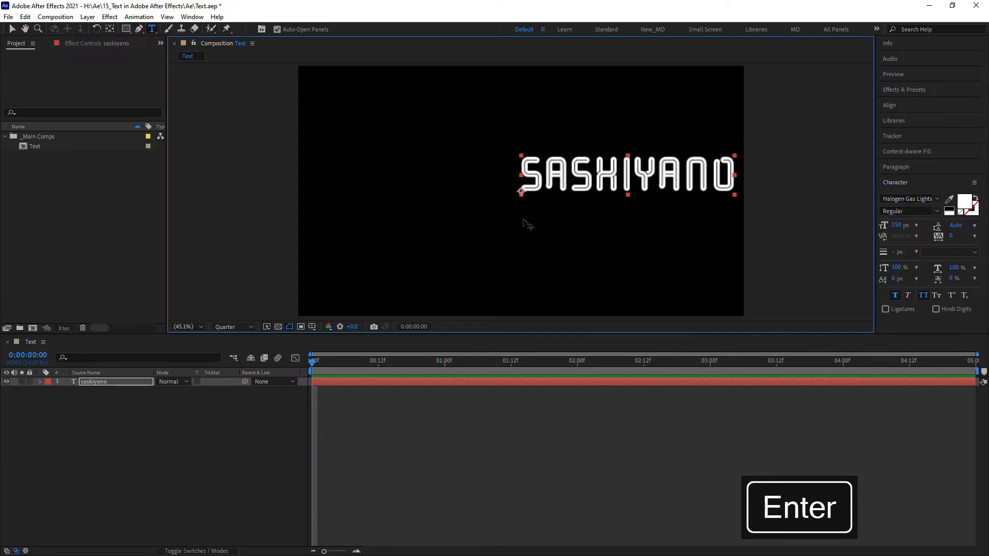
left_click(370, 443)
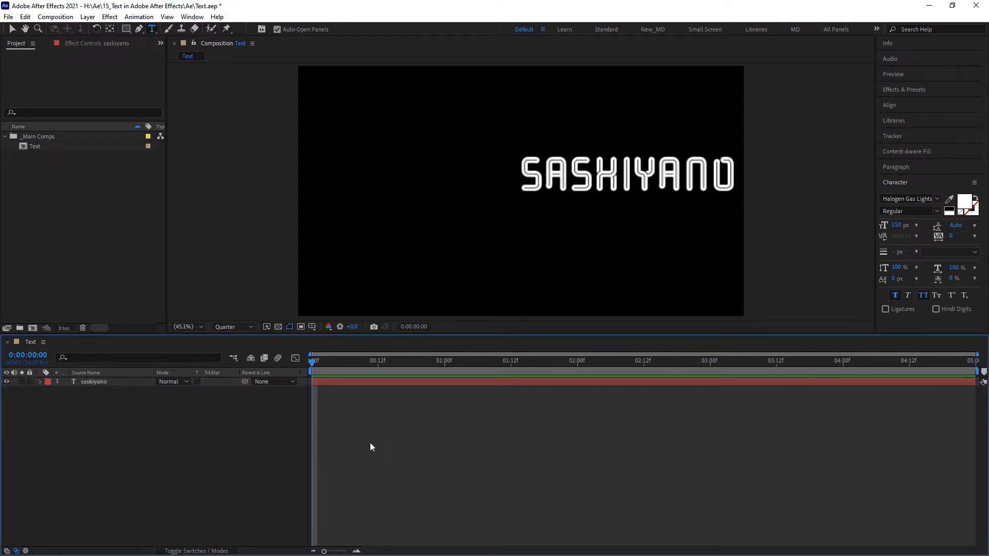
Move the SASKIYANO text to about the centre of the frame with the Selection tool
left_click(13, 31)
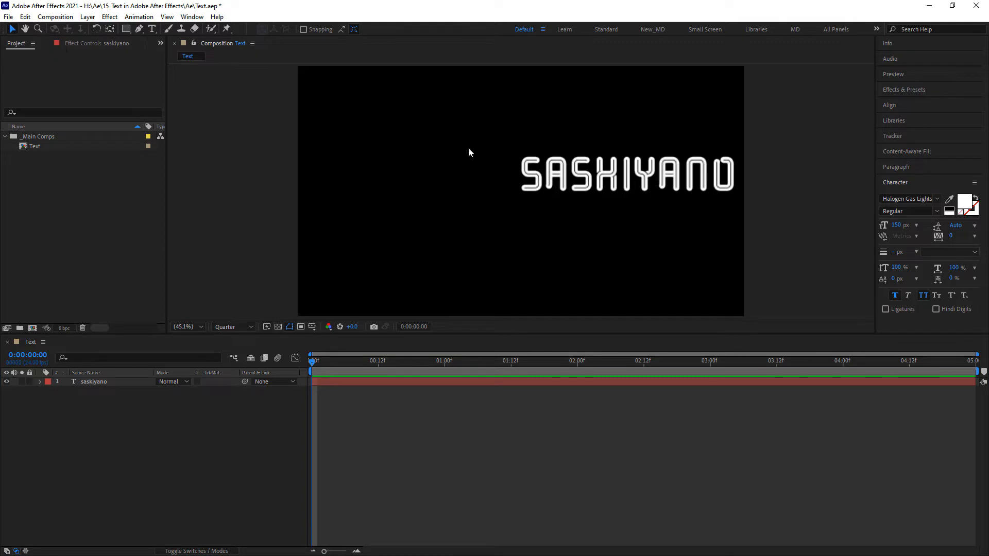
left_click(533, 178)
left_click_drag(533, 178, 491, 197)
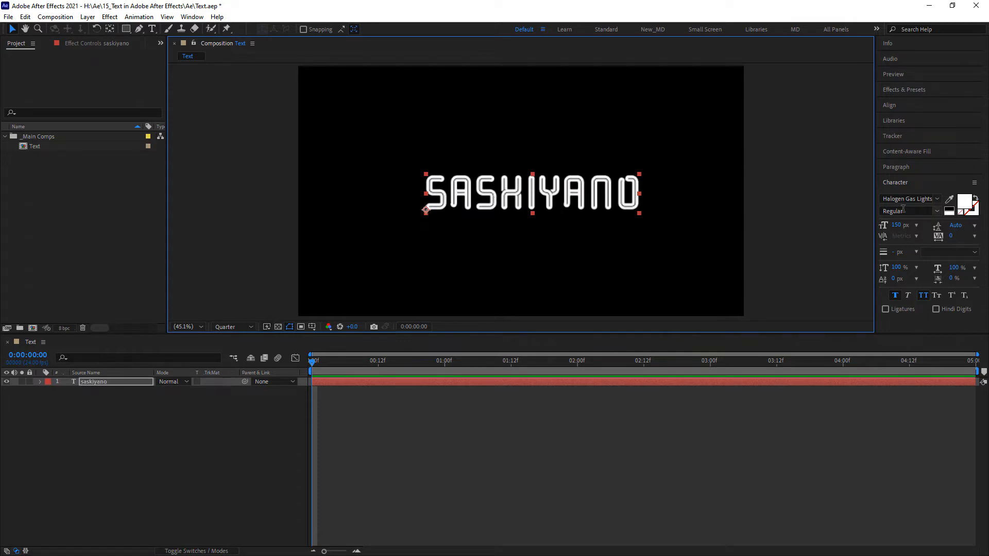
Set the fill colour of the SASKIYANO text to red, FF1515
left_click(928, 180)
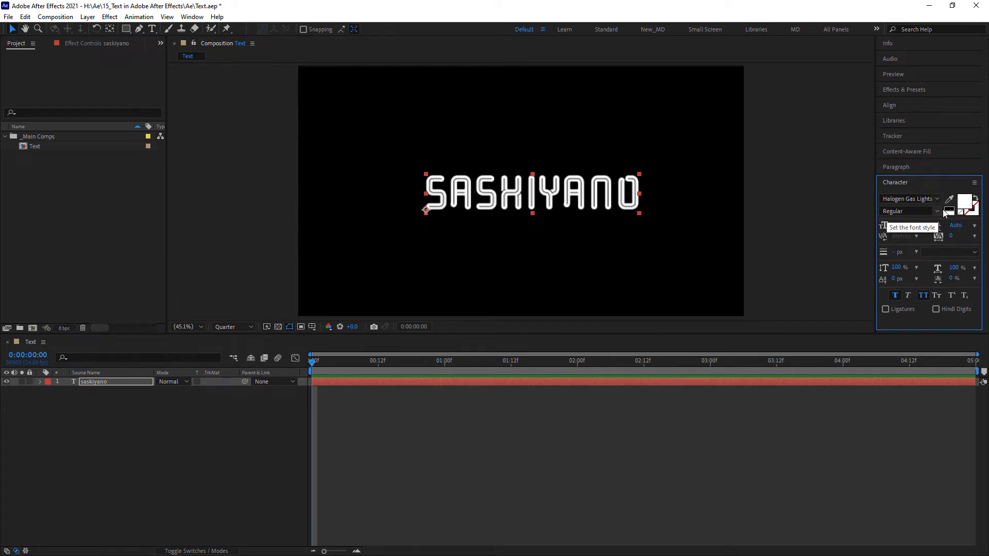
left_click(966, 206)
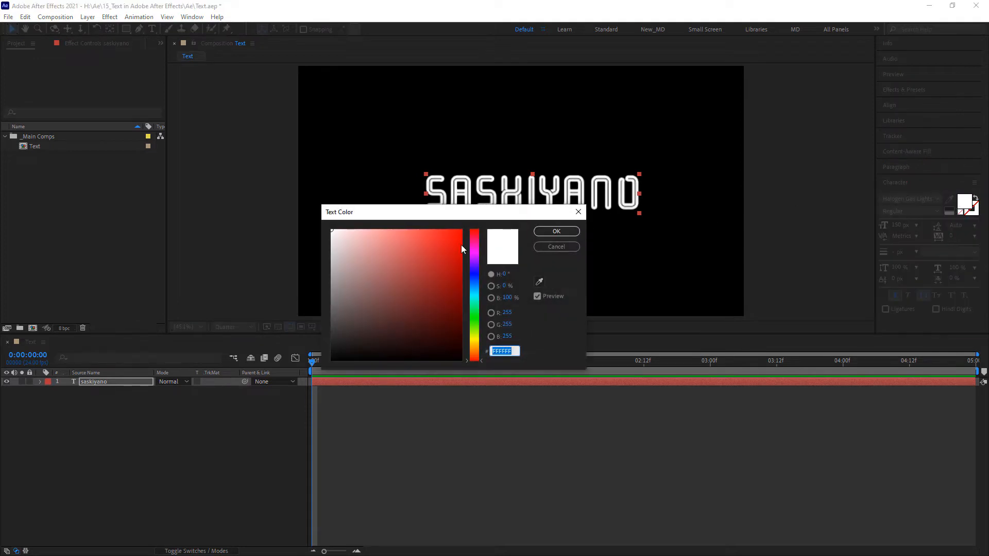
left_click_drag(463, 248, 466, 208)
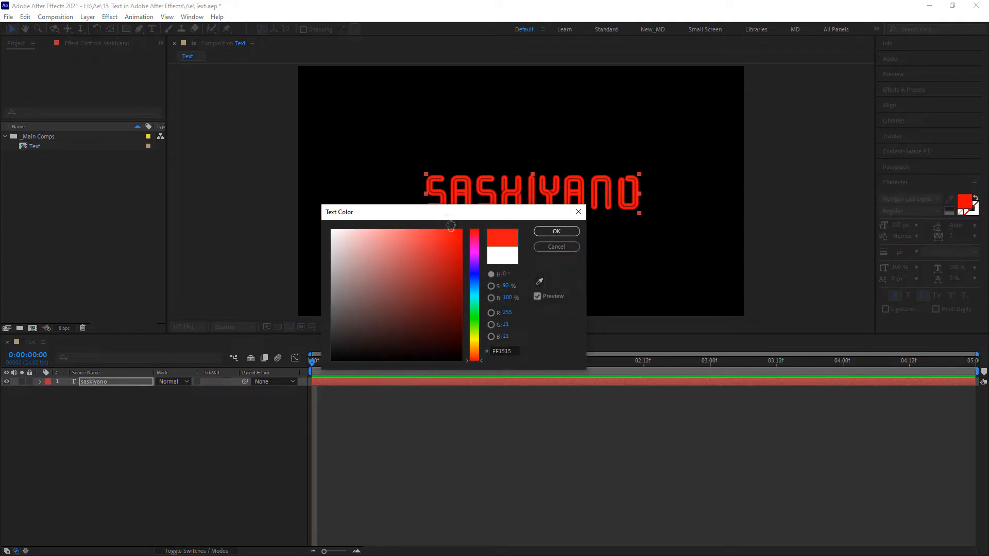
left_click(451, 230)
left_click(553, 232)
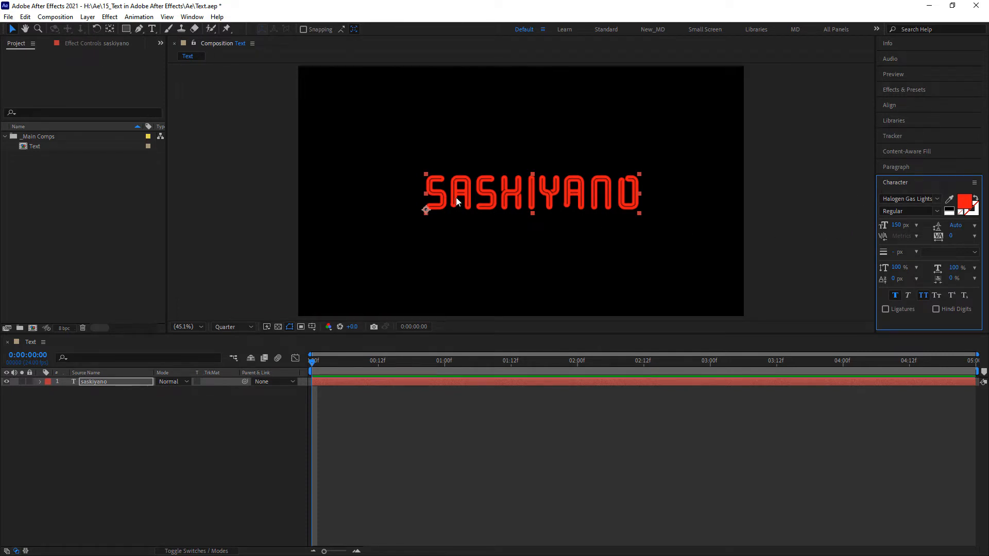
Move the text to the left edge of the frame and enlarge its font size to 284 px
left_click_drag(456, 197, 323, 196)
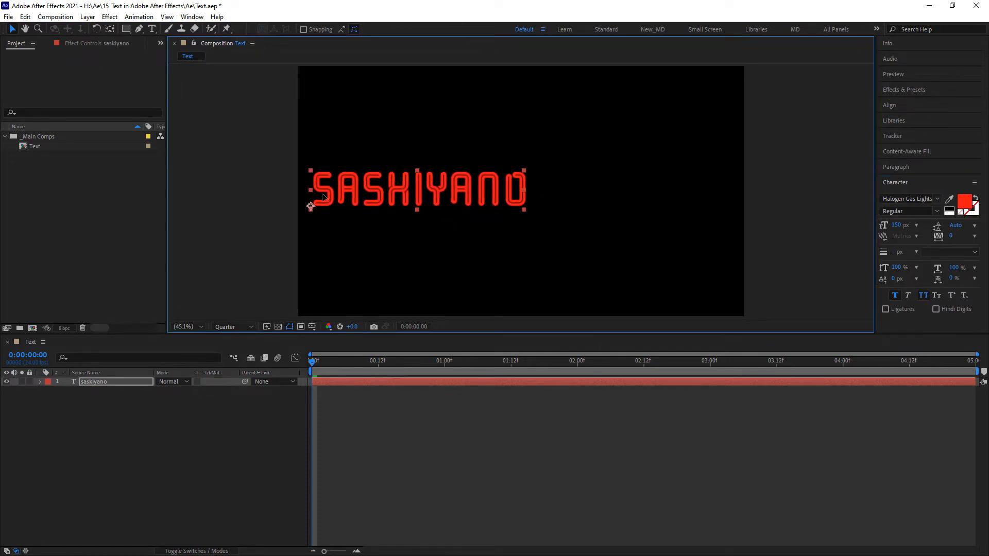
left_click_drag(896, 226, 970, 233)
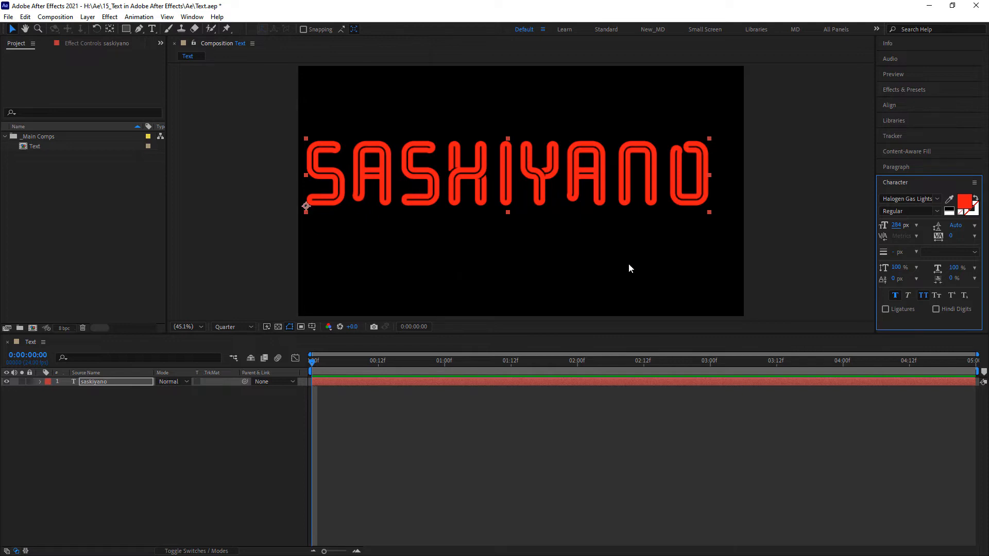
Try centre and right paragraph alignment on the text and return it to left alignment
left_click(902, 167)
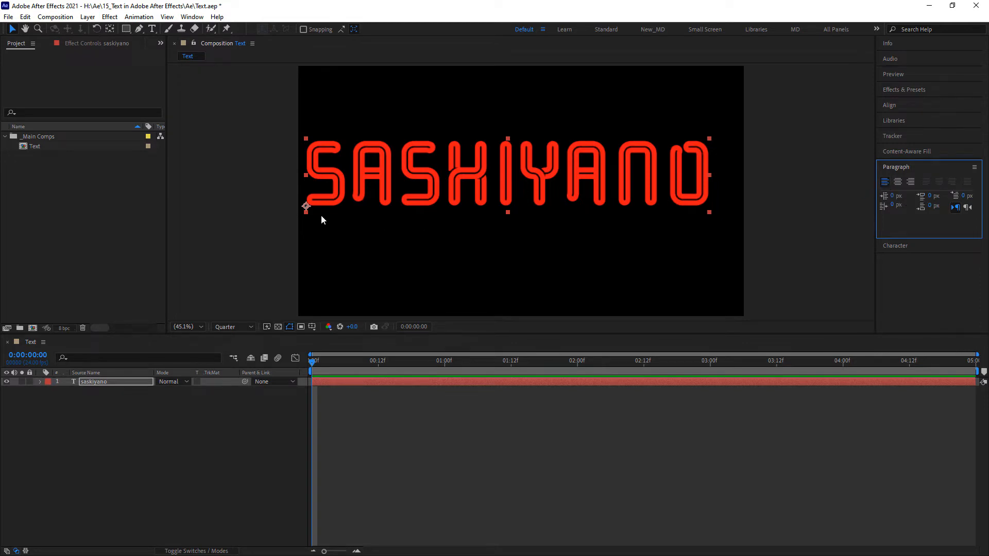
left_click(898, 183)
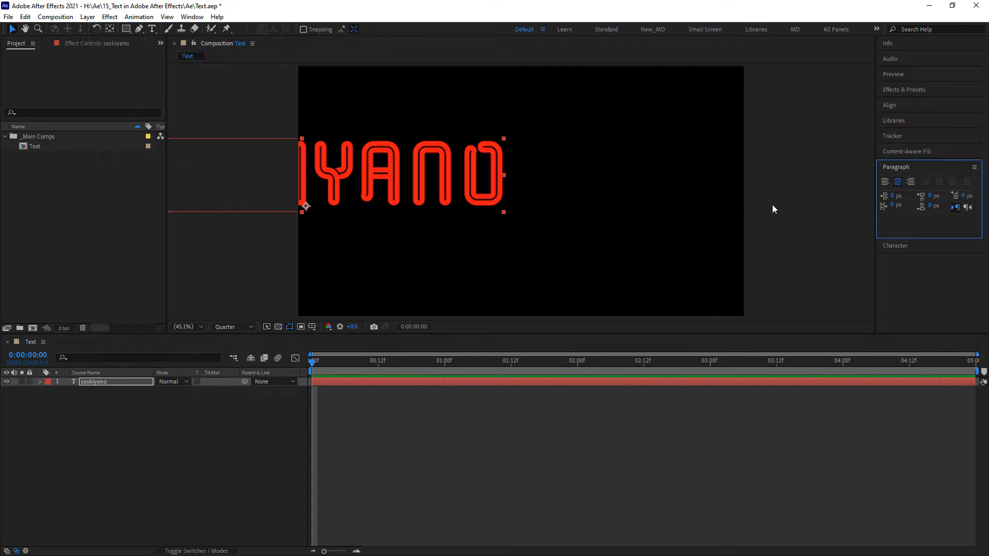
left_click(910, 182)
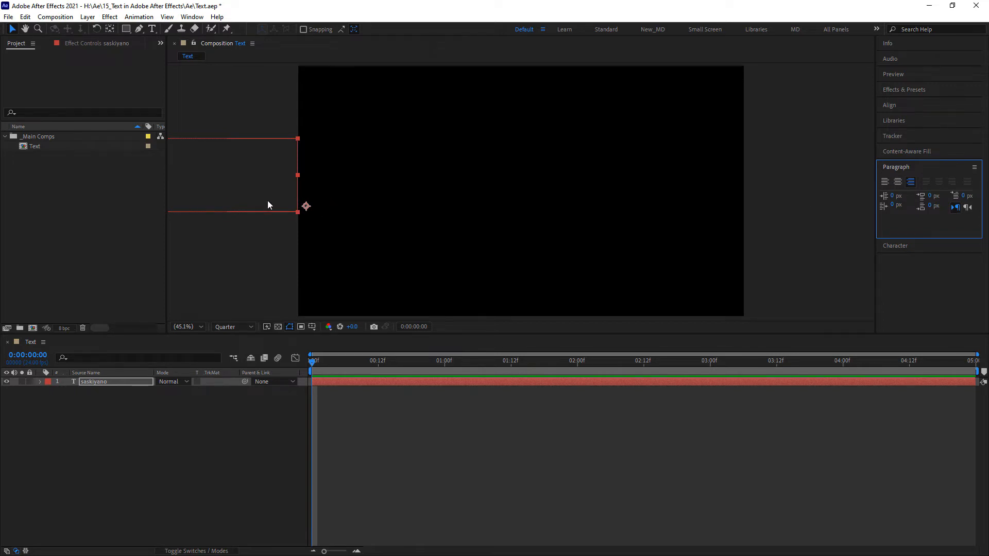
key("comma")
key("comma")
key("comma")
key("comma")
key("period")
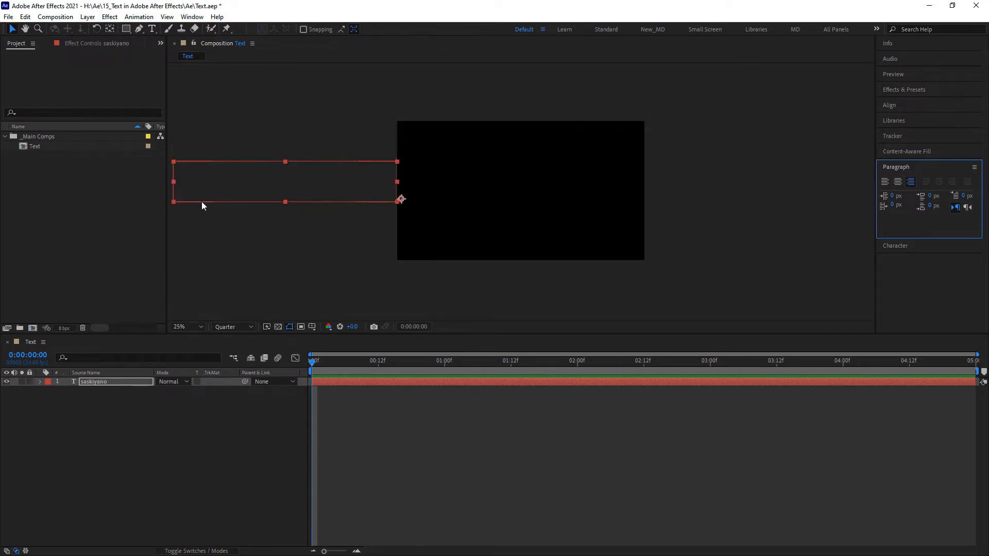
left_click(886, 183)
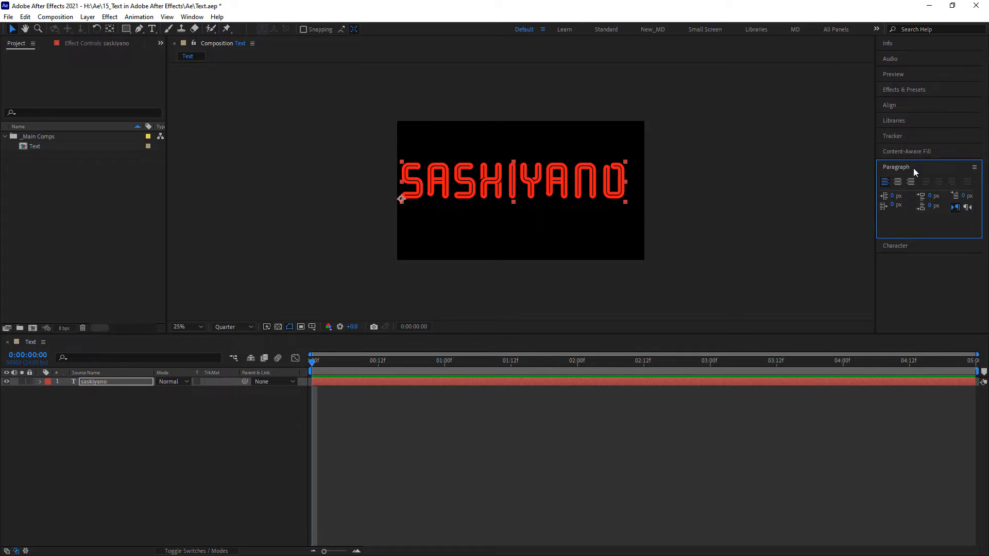
Enlarge the font size of the SASKIYANO text to 428 px
left_click(907, 246)
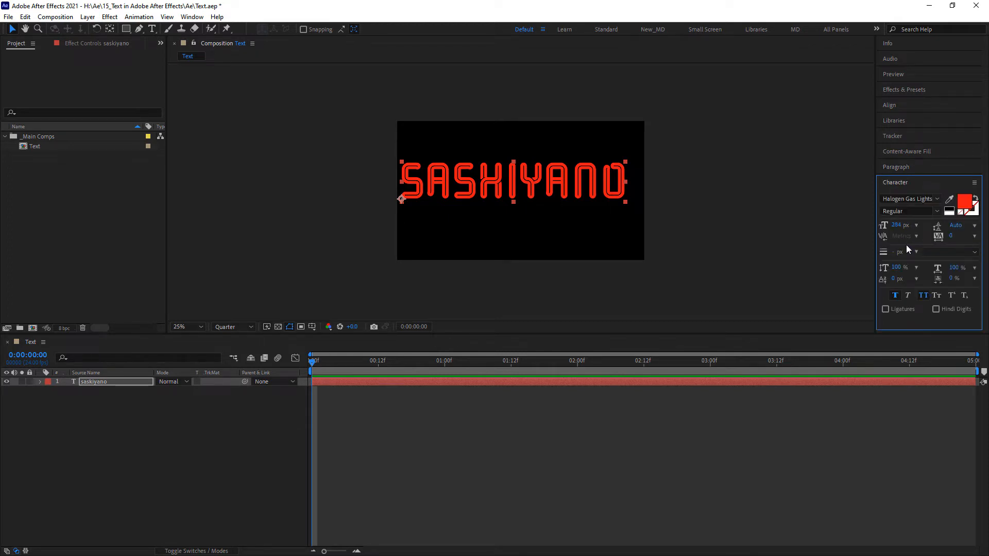
left_click_drag(896, 225, 940, 229)
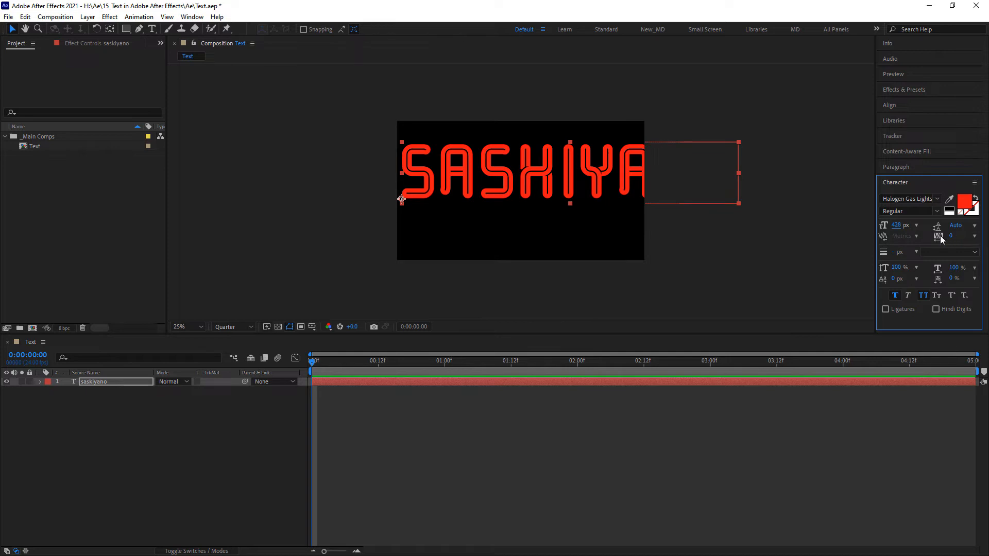
Test centre and right alignment again on the enlarged text, restore left alignment and return to the character settings
left_click(911, 165)
left_click(898, 182)
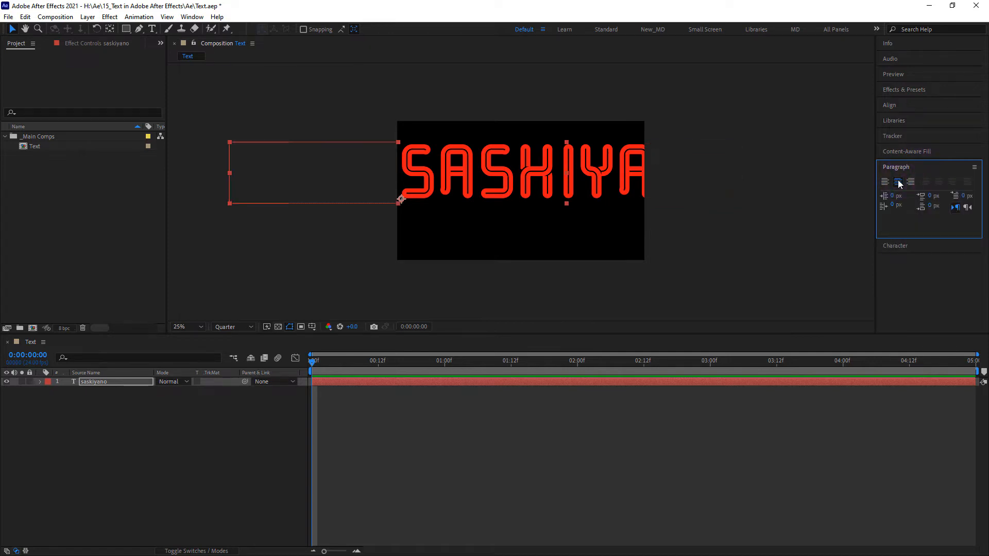
left_click(911, 182)
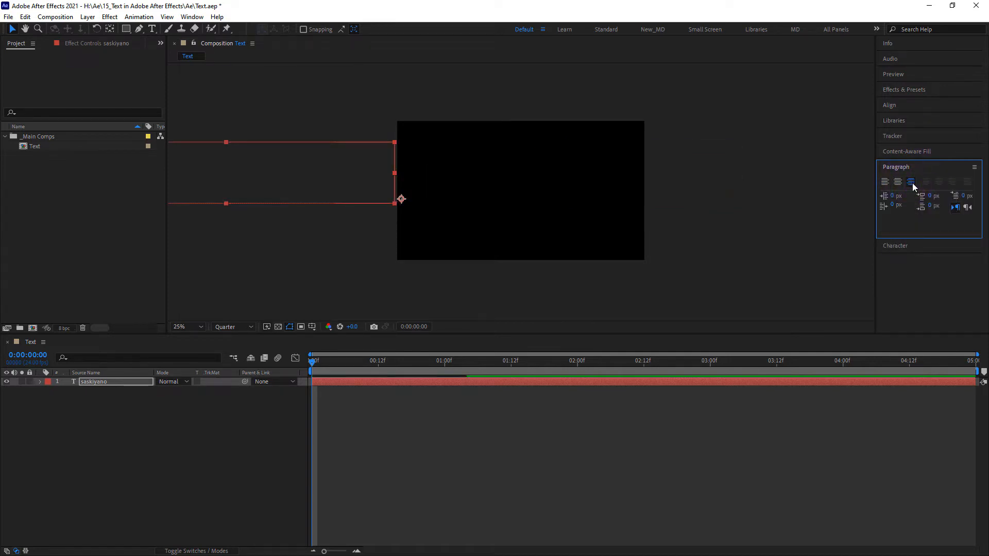
left_click(884, 183)
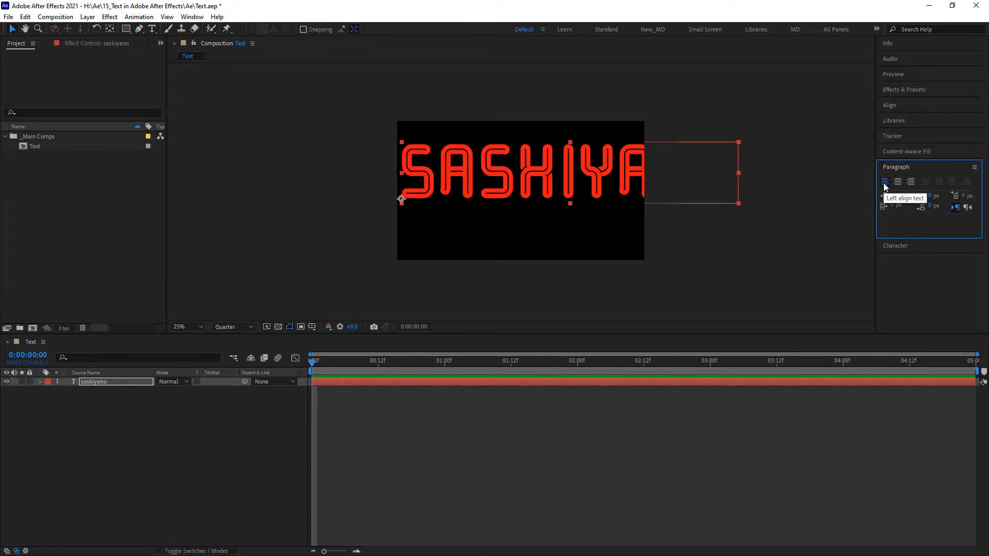
left_click(903, 246)
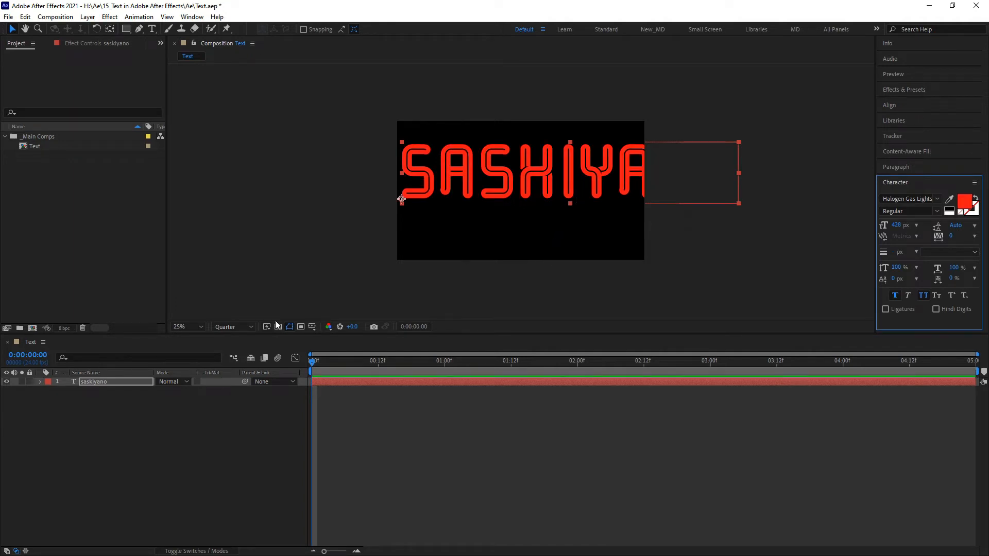
Delete the saskiyano text layer from the composition
left_click(129, 385)
key("Delete")
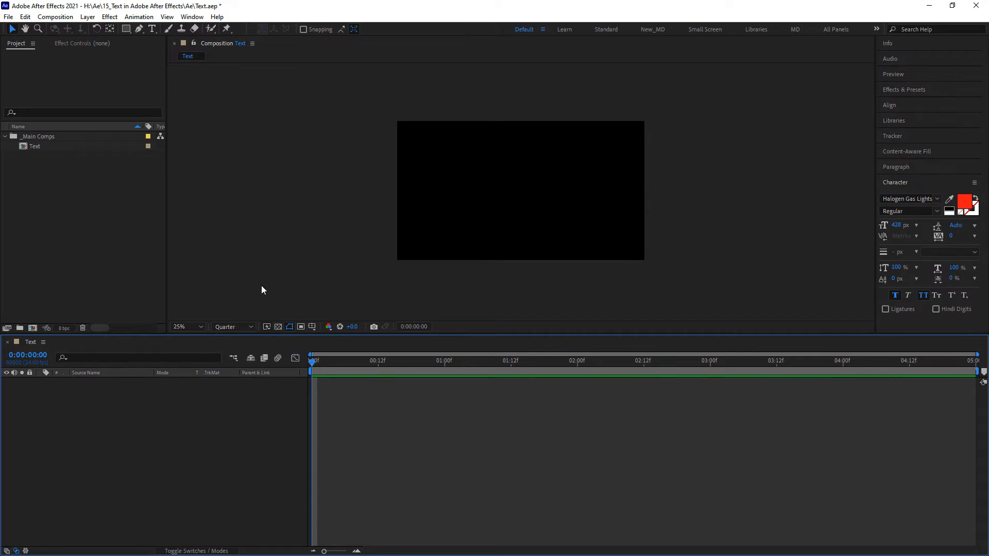
Create a paragraph text box covering most of the composition and paste the copied text into it
left_click(151, 30)
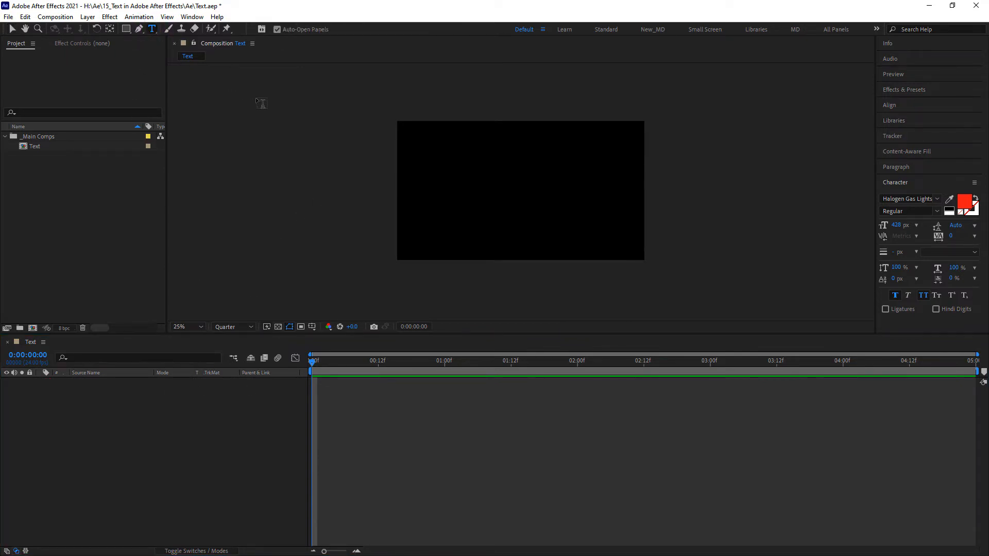
key("period")
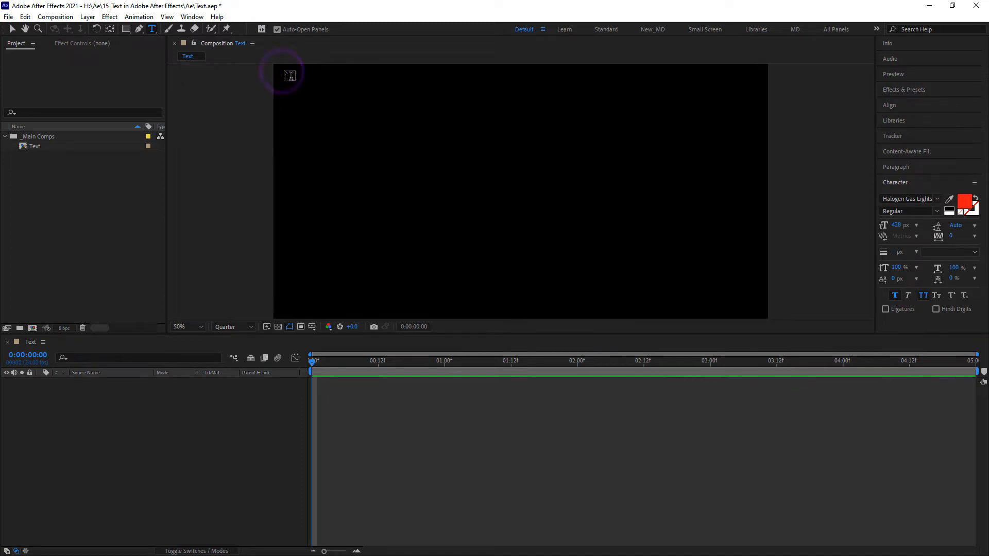
left_click_drag(281, 71, 765, 318)
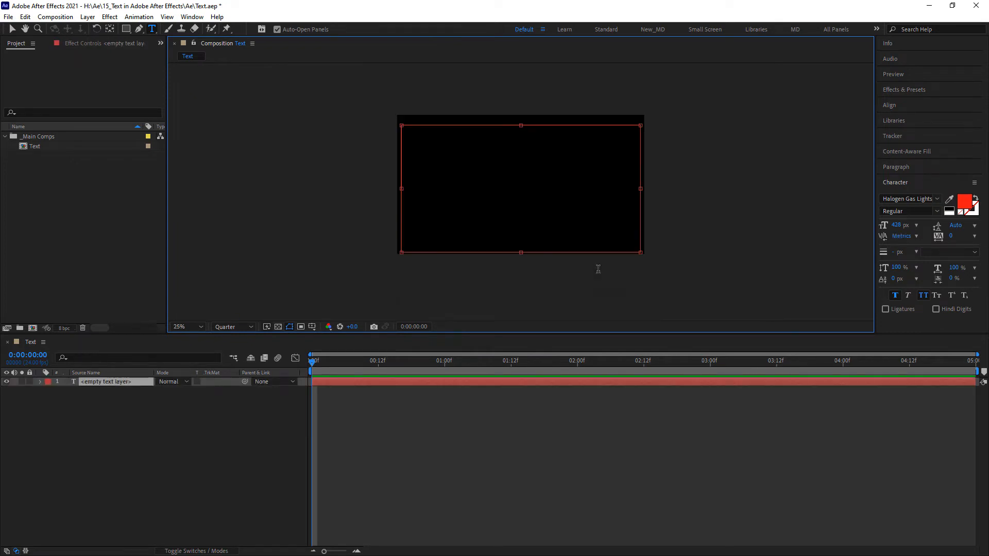
scroll(597, 268, "down", 4)
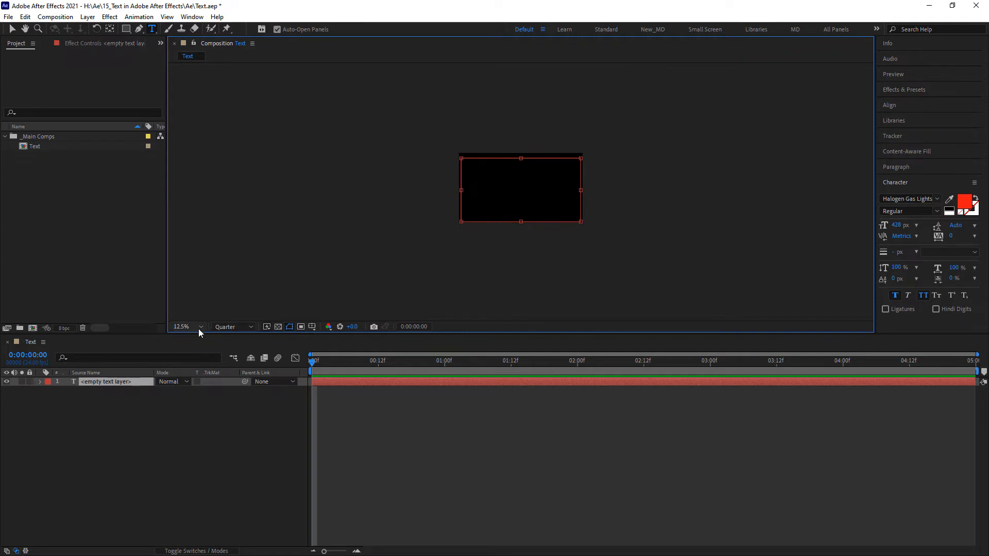
left_click(195, 329)
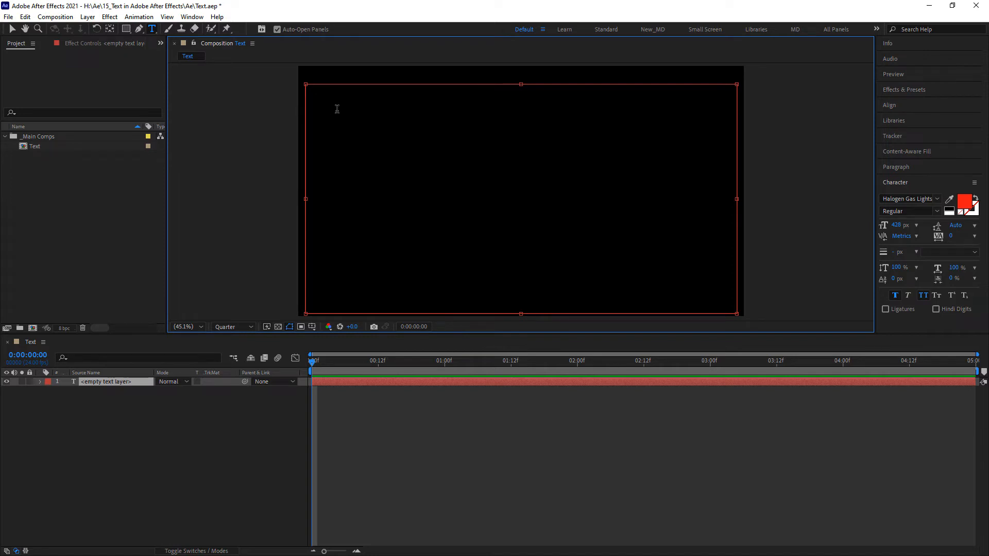
key("ctrl+v")
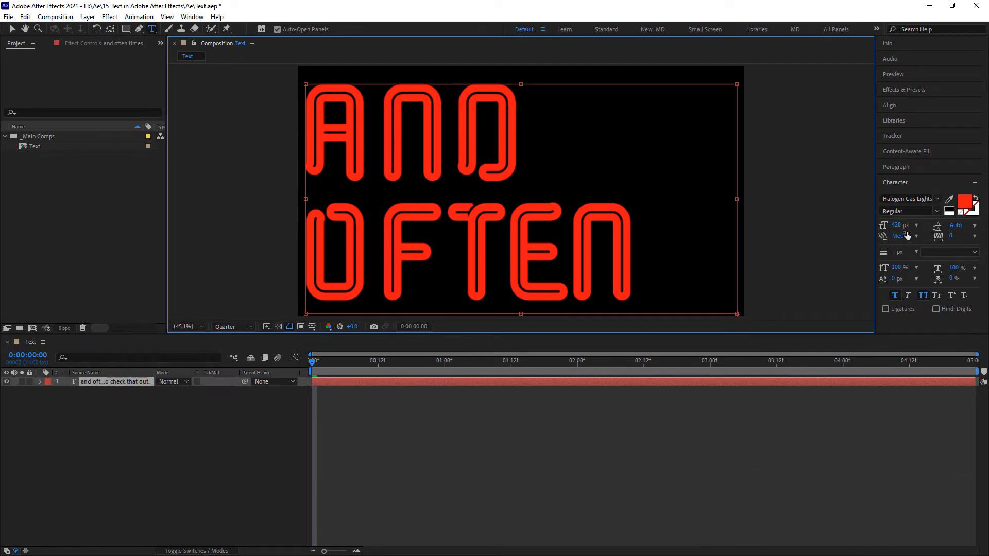
Reduce the paragraph text layer's font size to 53 px
left_click(875, 225)
left_click(207, 410)
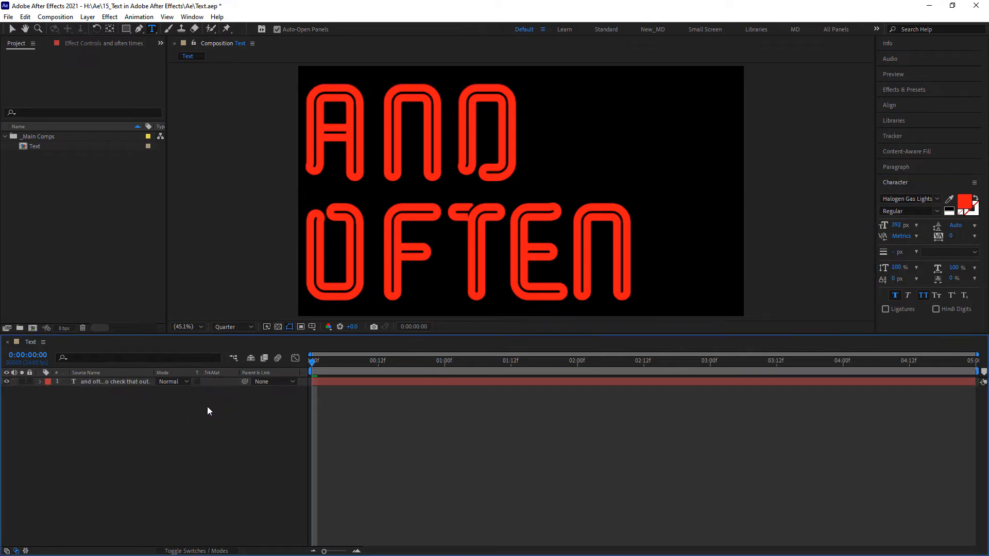
left_click(126, 383)
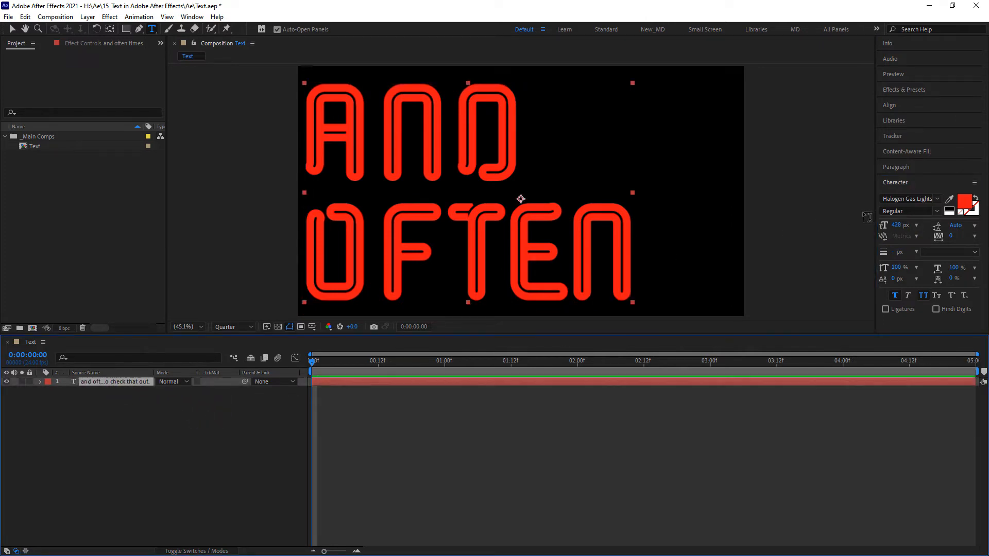
left_click_drag(896, 225, 526, 230)
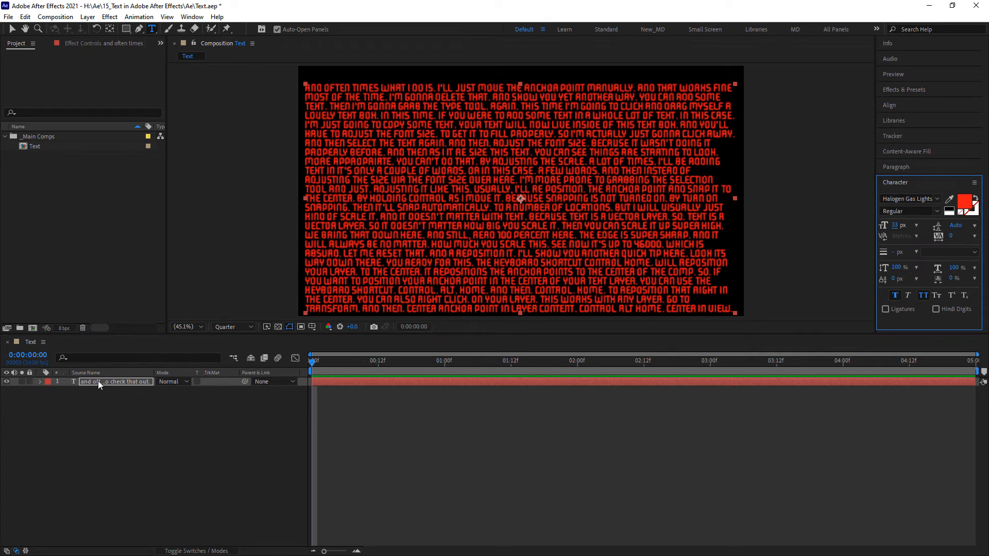
Hide the paragraph text layer and add a point text reading "everything ps" in the upper part of the composition
left_click(8, 381)
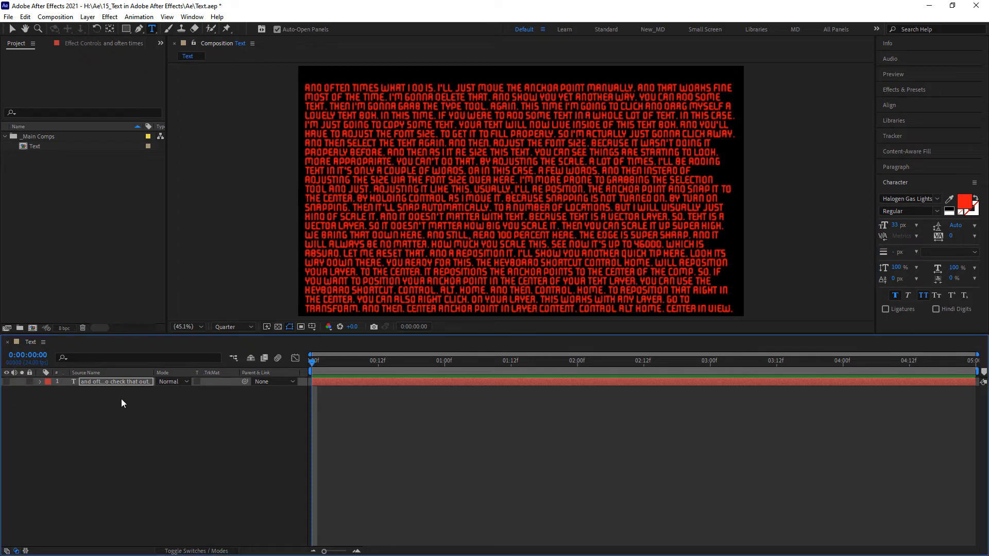
left_click(428, 167)
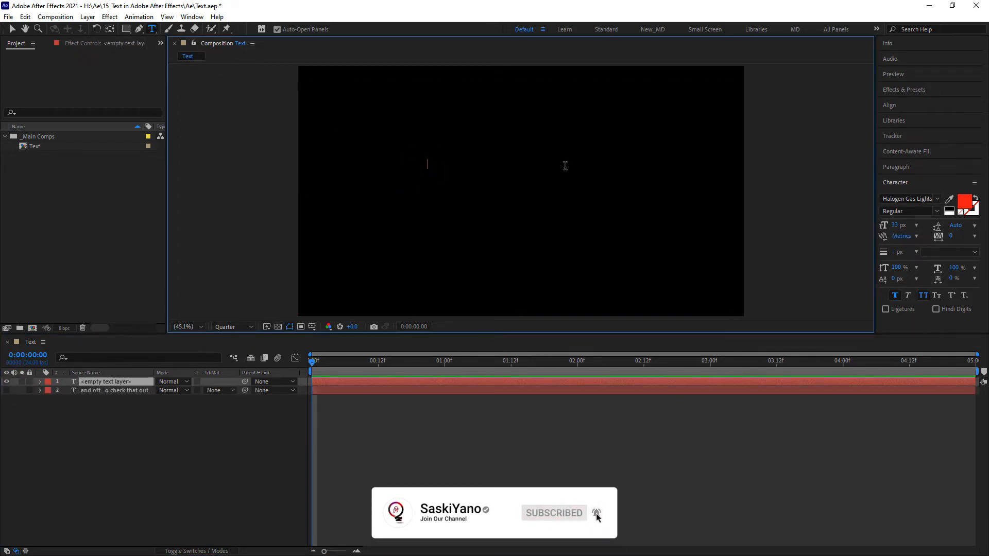
type("ever")
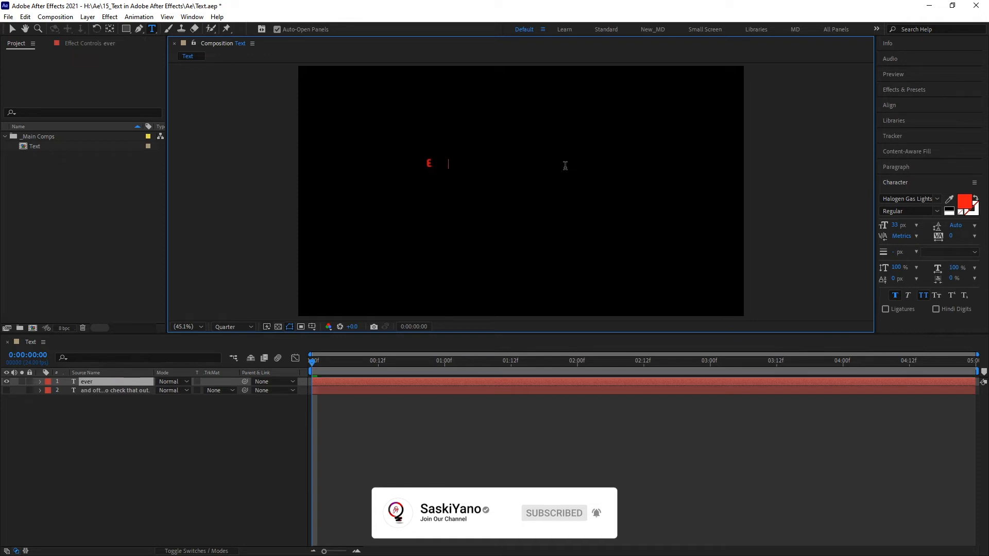
type("ything ps")
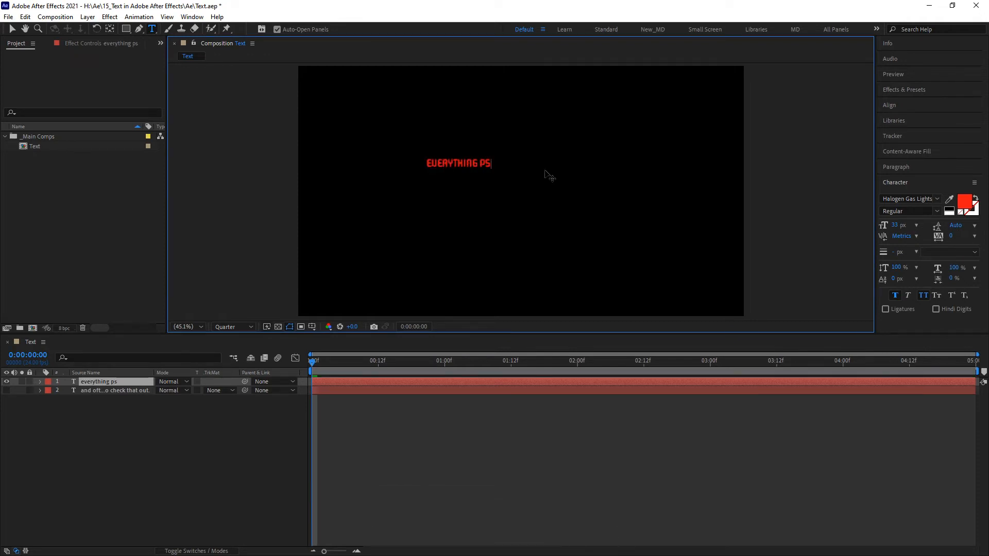
Enlarge the font size of the "everything ps" text layer to 155 px
left_click(141, 413)
left_click(127, 382)
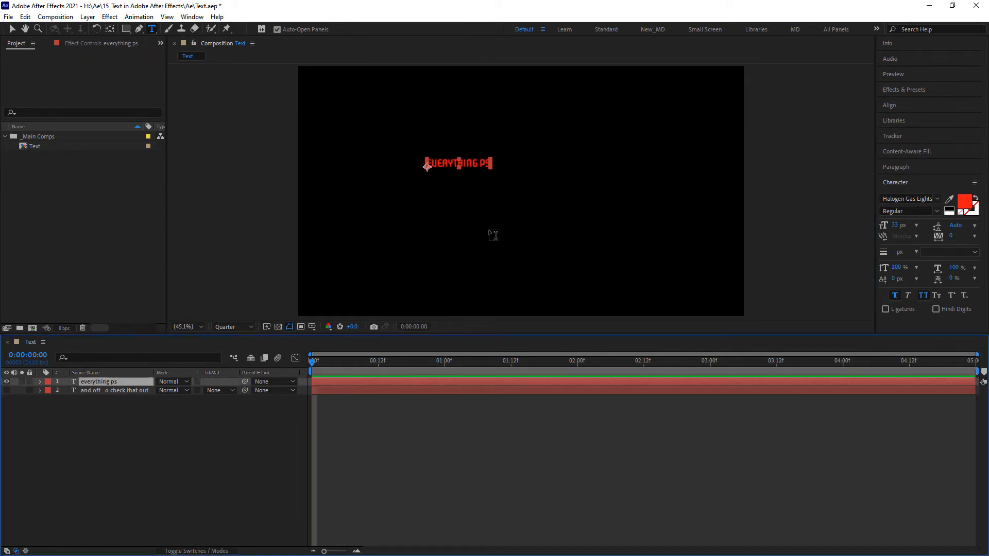
left_click_drag(894, 225, 958, 228)
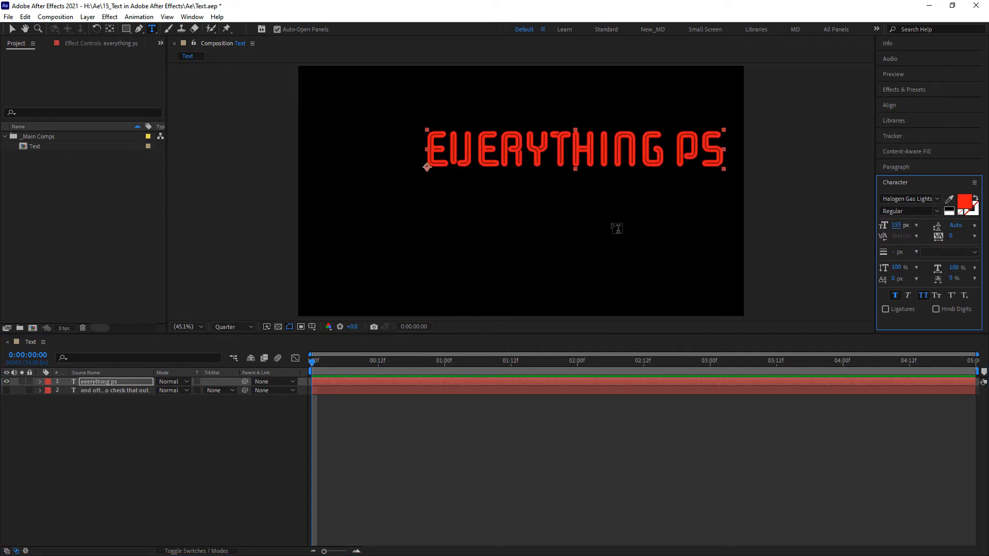
Move the "everything ps" layer's anchor point to the bottom centre of the text and turn on snapping
key("v")
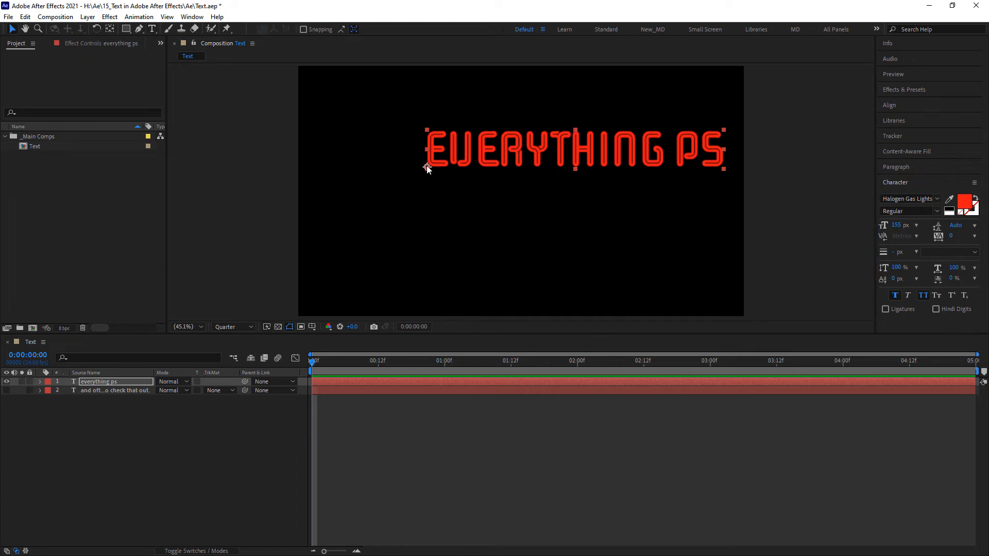
left_click_drag(427, 168, 567, 177)
key("y")
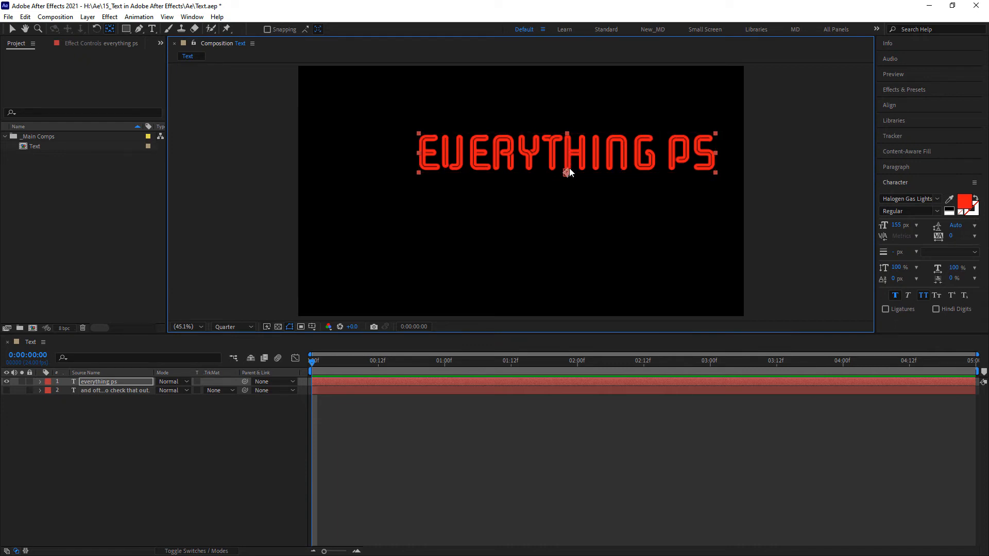
left_click(267, 29)
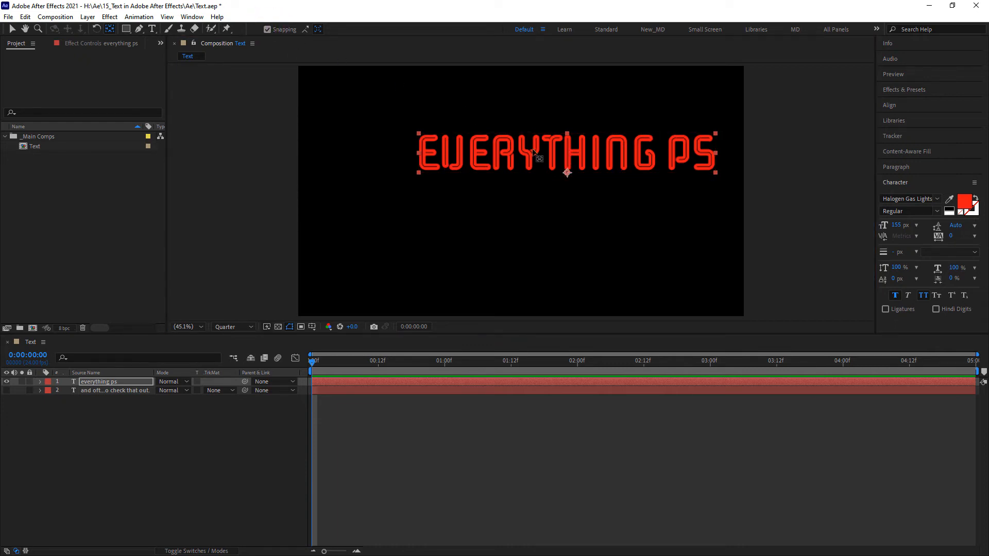
left_click(567, 172)
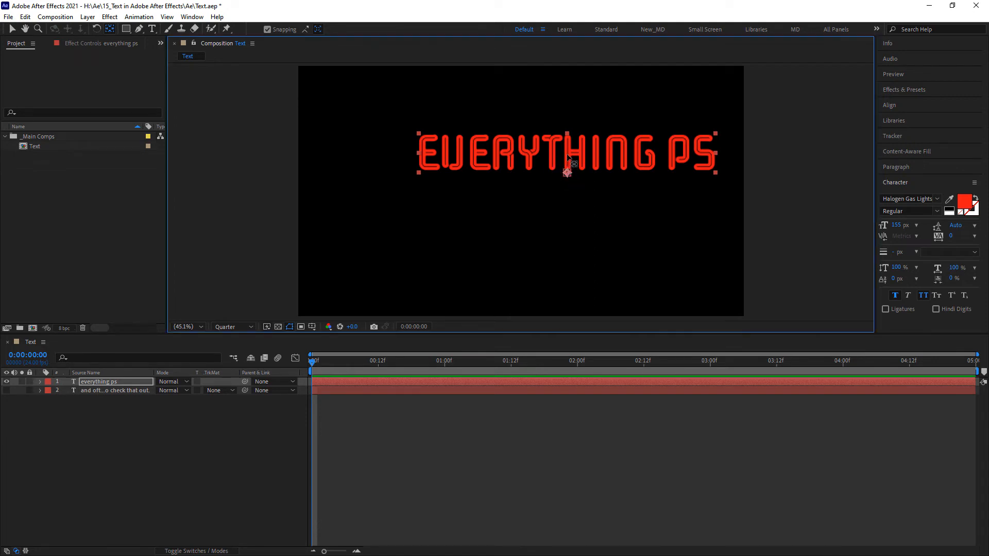
mouse_move(567, 155)
left_mouse_down()
mouse_move(626, 152)
mouse_move(645, 164)
mouse_move(567, 173)
left_mouse_up()
Scale the "everything ps" layer up from its corner, then raise its Scale property to about 1014%
left_click(12, 29)
left_click_drag(713, 135, 814, 130)
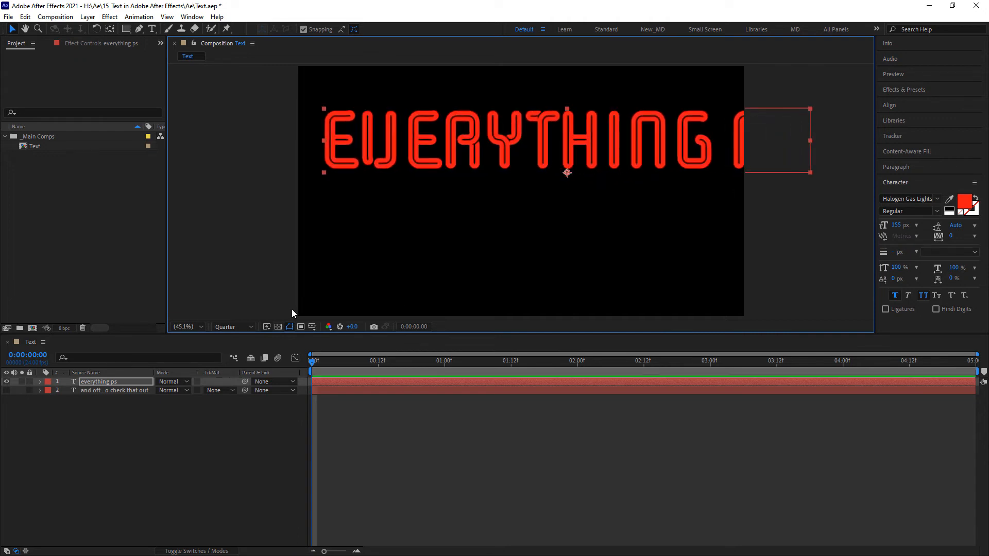
left_click(110, 381)
key("s")
left_click_drag(172, 391, 368, 391)
scroll(514, 251, "down", 3)
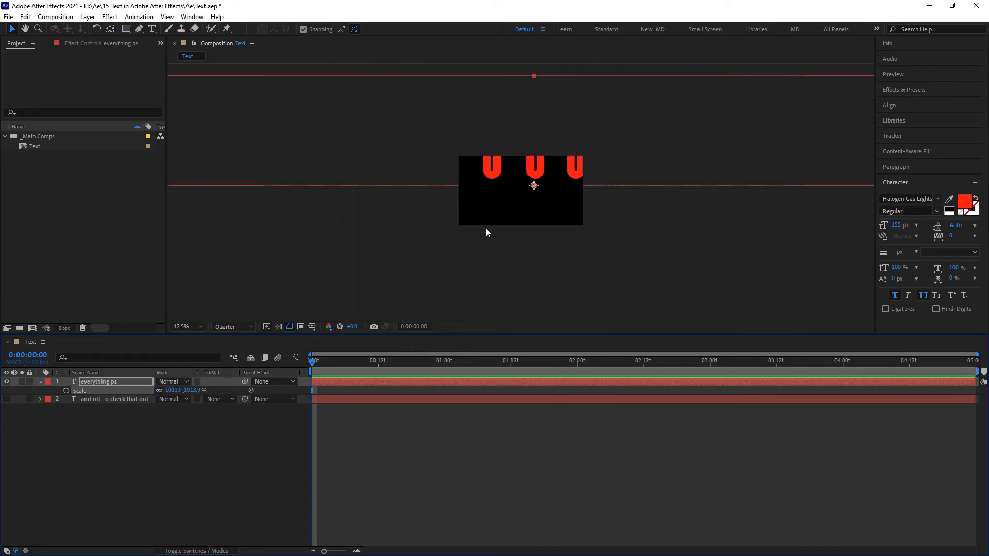
Reposition the enlarged text and scale it up to 46000% to check its edge sharpness
left_click_drag(534, 187, 532, 304)
left_click_drag(531, 193, 527, 31)
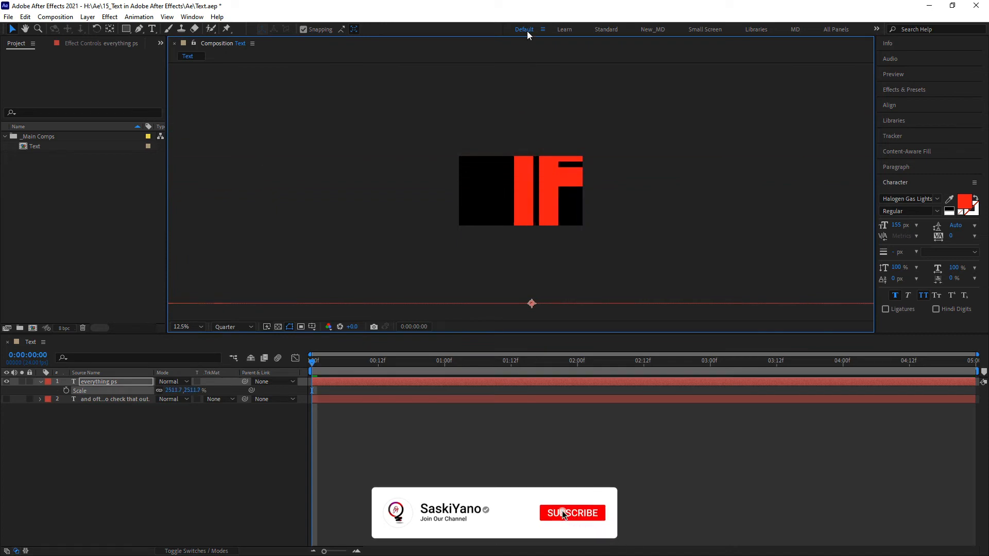
scroll(521, 191, "down", 1)
left_click_drag(526, 251, 527, 293)
left_click_drag(526, 137, 522, 92)
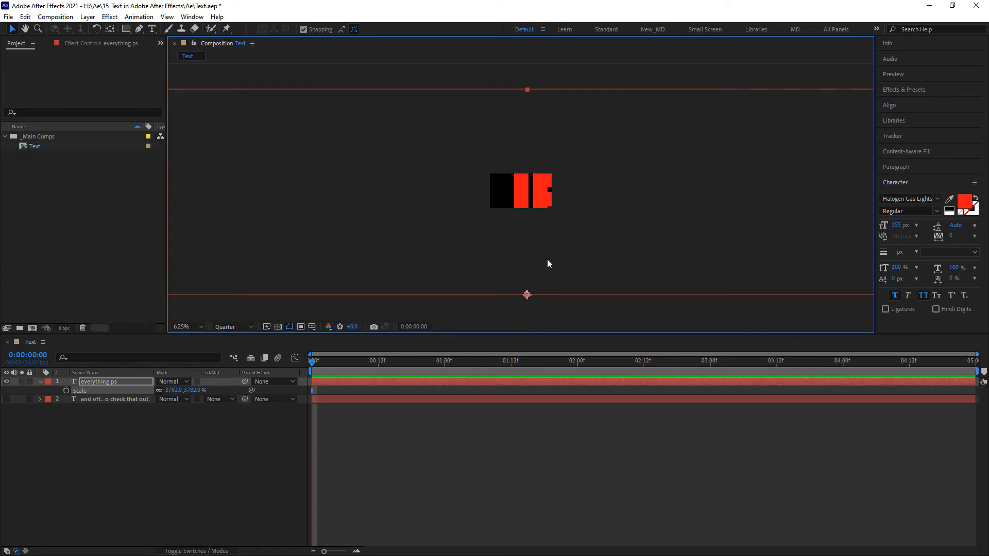
scroll(533, 191, "up", 1)
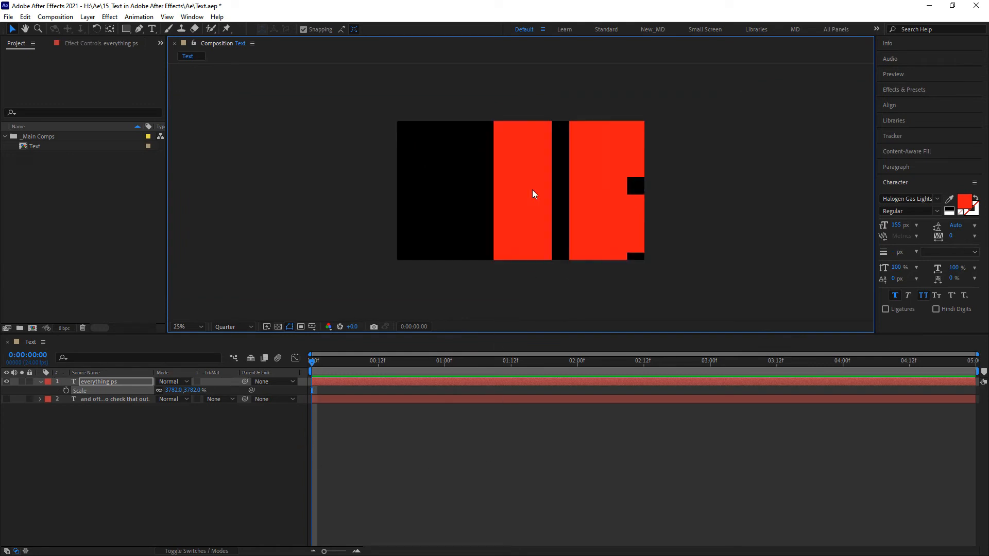
scroll(533, 192, "up", 1)
scroll(532, 192, "down", 3)
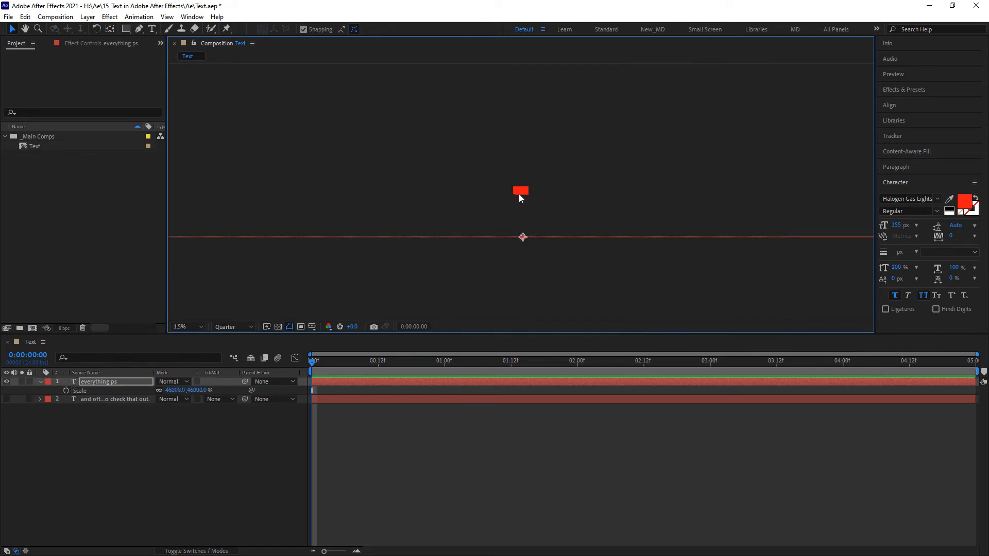
Reset the Scale property of the "everything ps" layer to 100%
left_click_drag(179, 390, 38, 396)
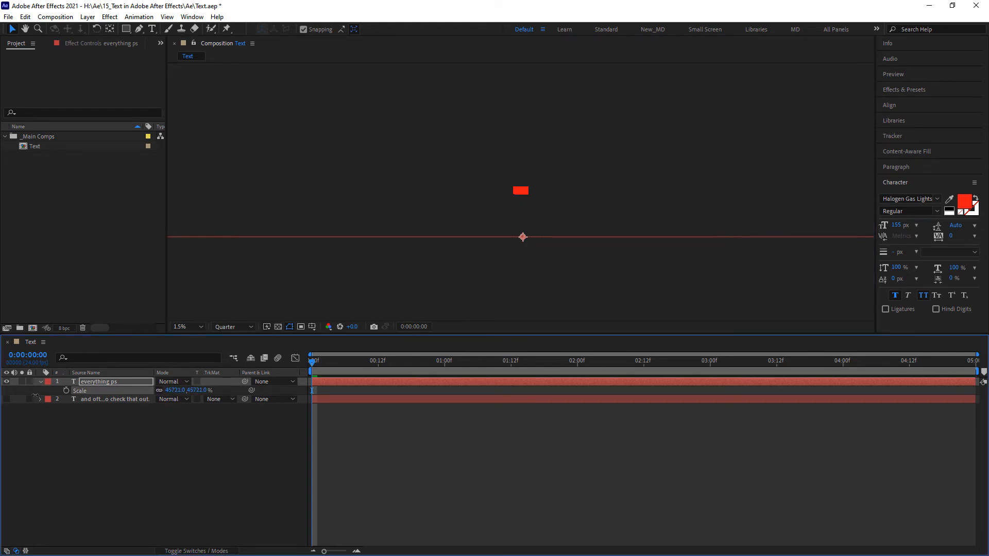
right_click(102, 387)
left_click(128, 480)
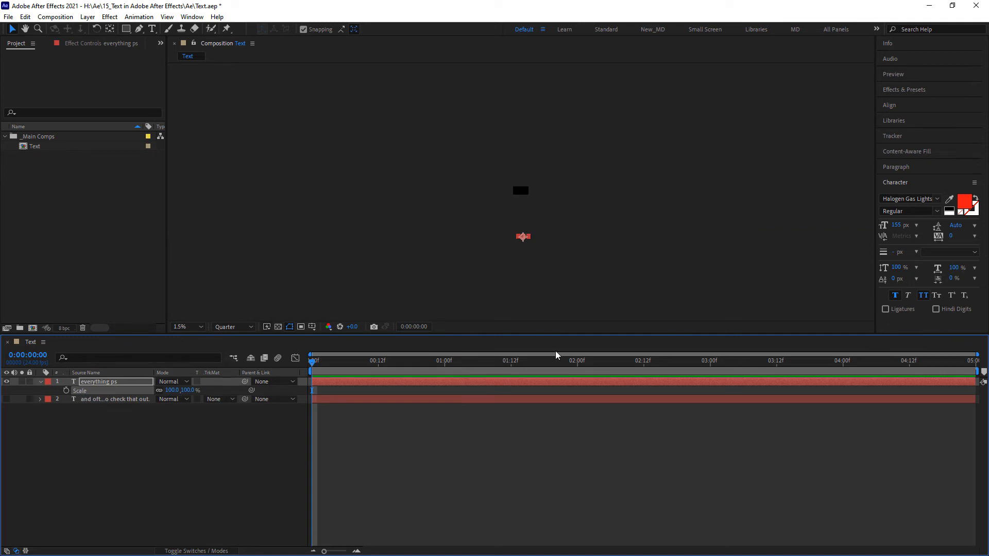
Centre the "everything ps" layer in the view, centre its anchor point in the layer content and recentre the layer
key("period")
key("ctrl+Home")
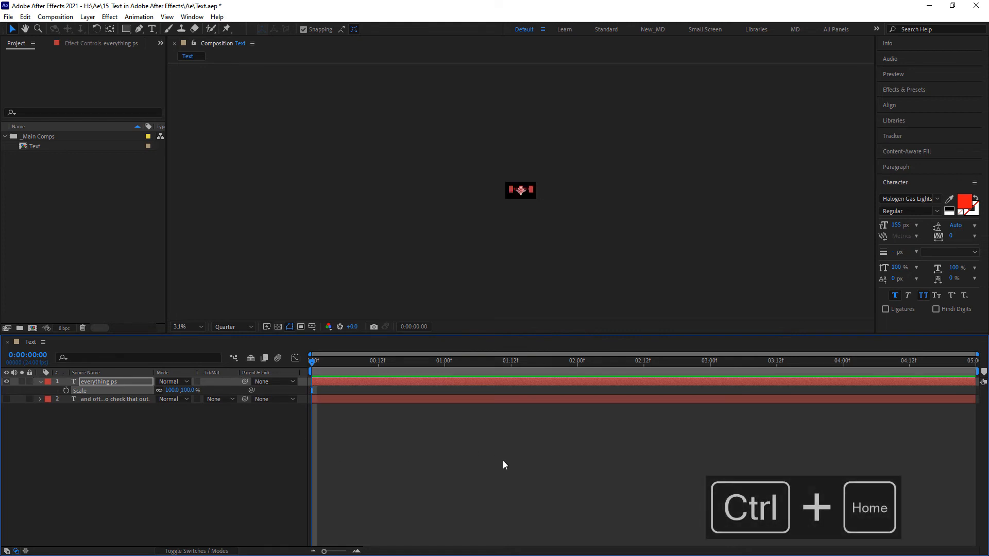
scroll(514, 184, "up", 2)
scroll(515, 184, "up", 2)
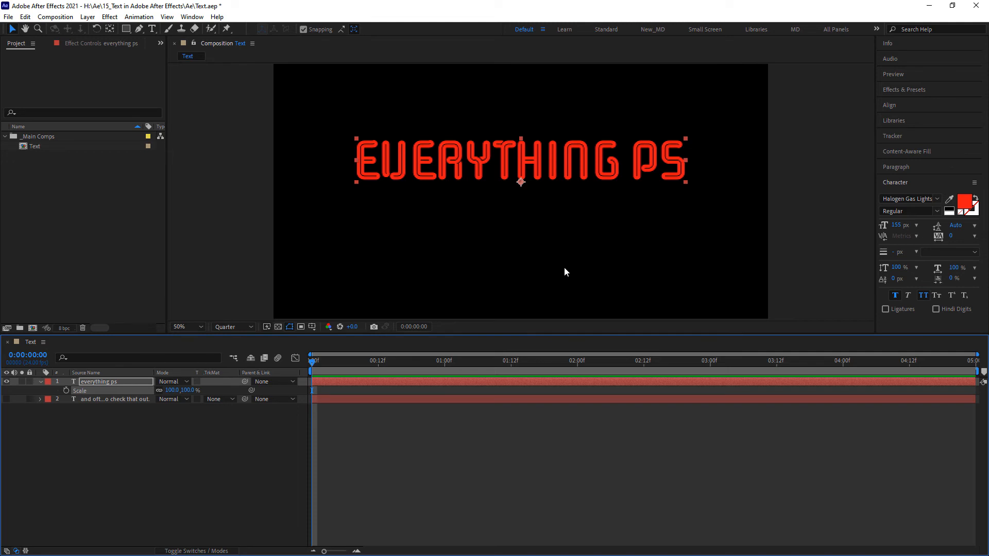
key("ctrl+alt+Home")
key("ctrl+Home")
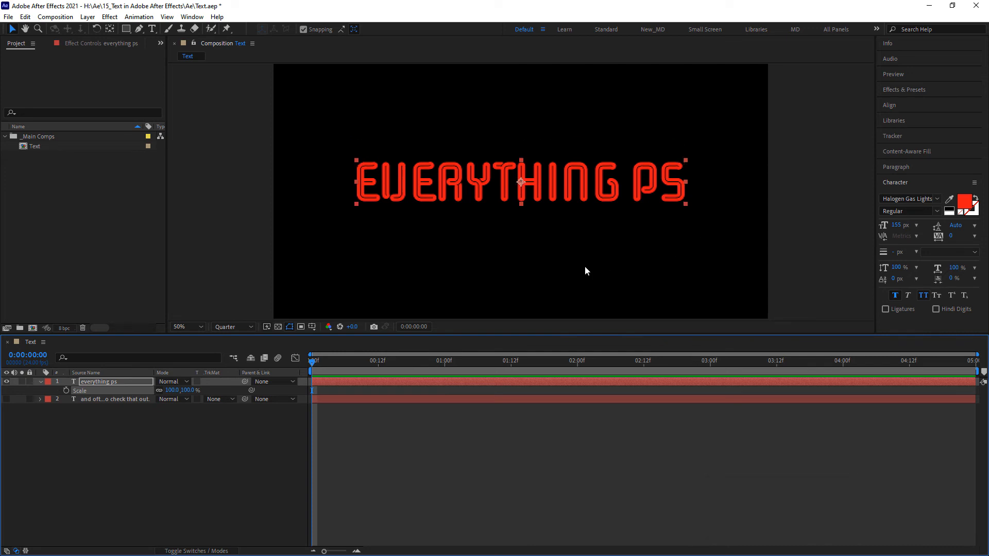
Examine the layer's Transform commands for centring it in view and centring its anchor point
right_click(526, 182)
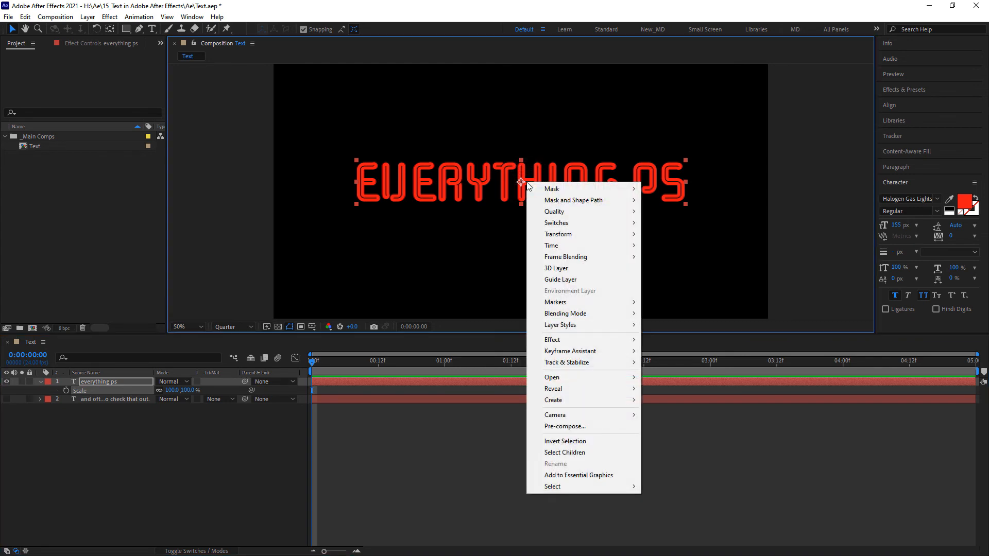
mouse_move(593, 235)
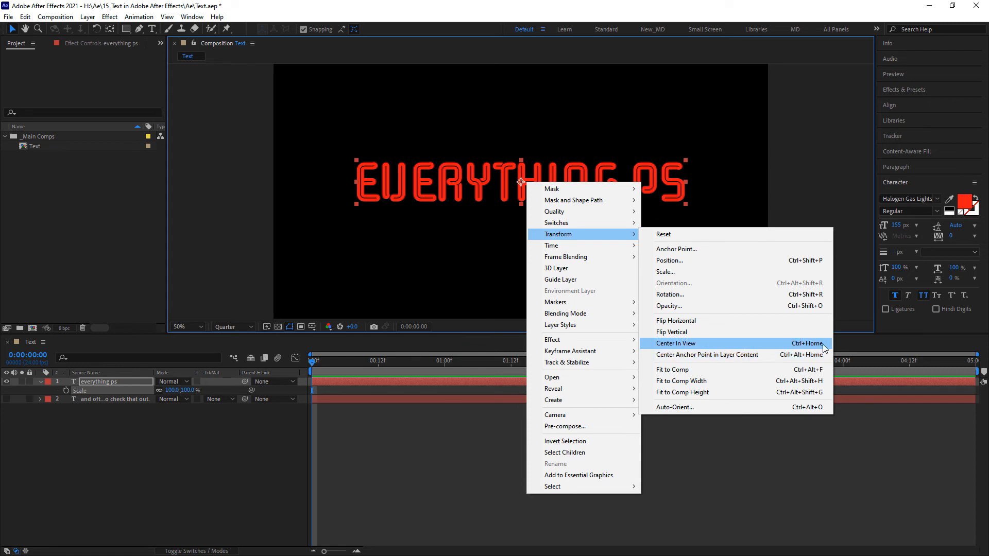
key("Escape")
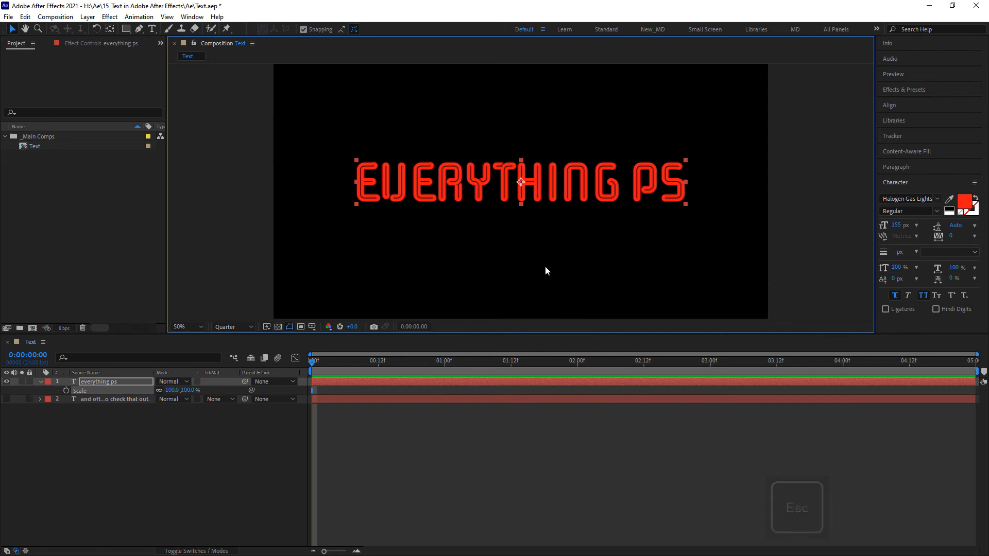
Select the long paragraph text layer and make it visible in place of the "everything ps" layer
left_click(81, 402)
left_click(6, 399)
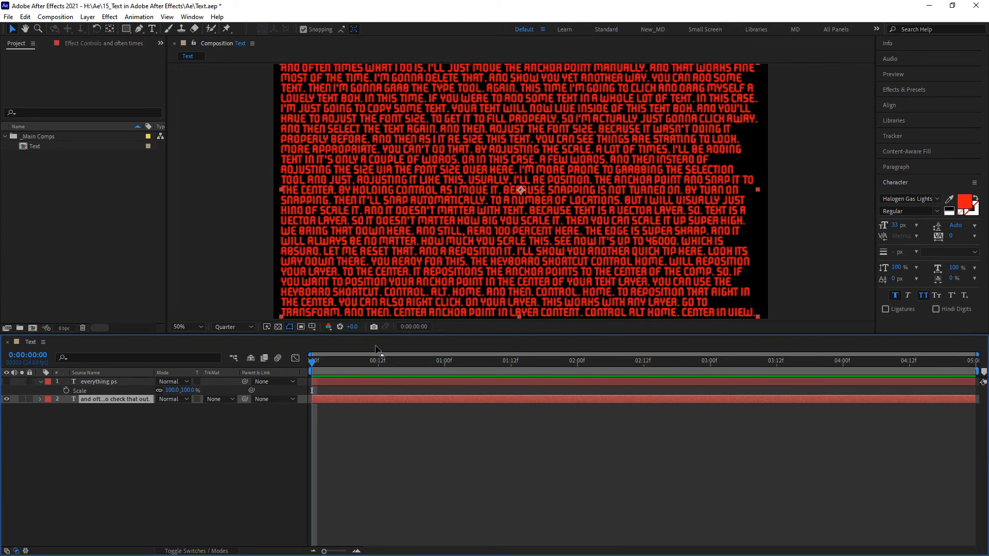
Try enlarging the paragraph text to a 44 px font size, and undo the change
left_click(887, 226)
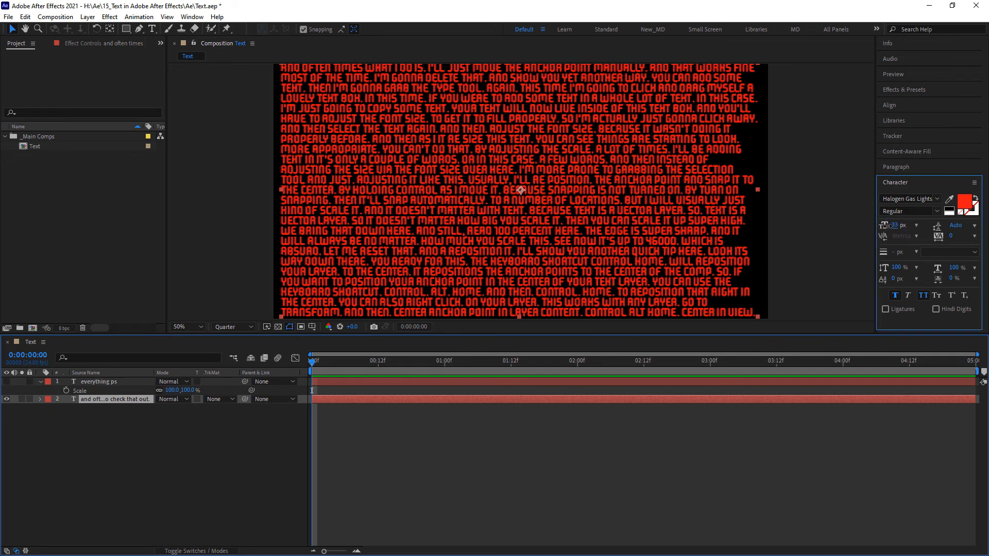
left_click_drag(884, 226, 913, 233)
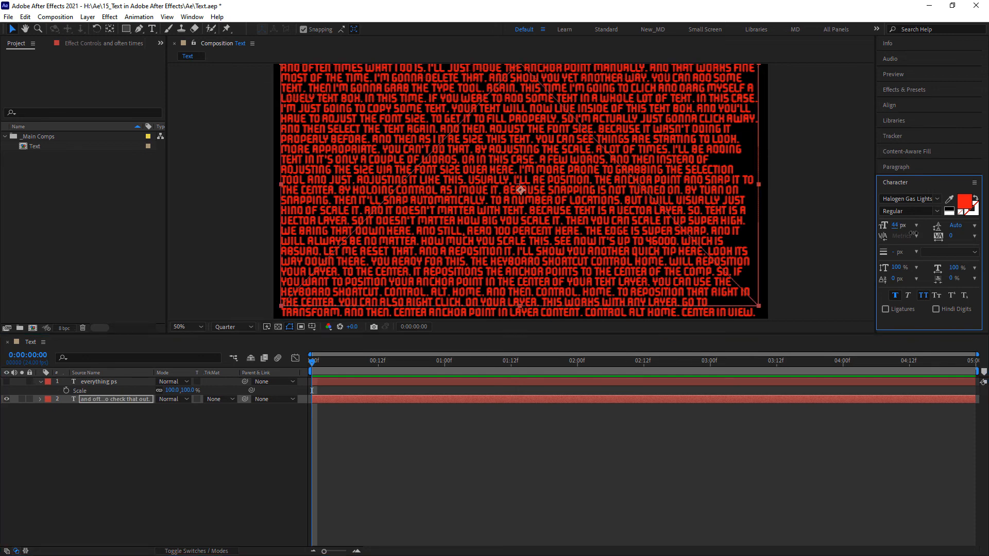
key("ctrl+z")
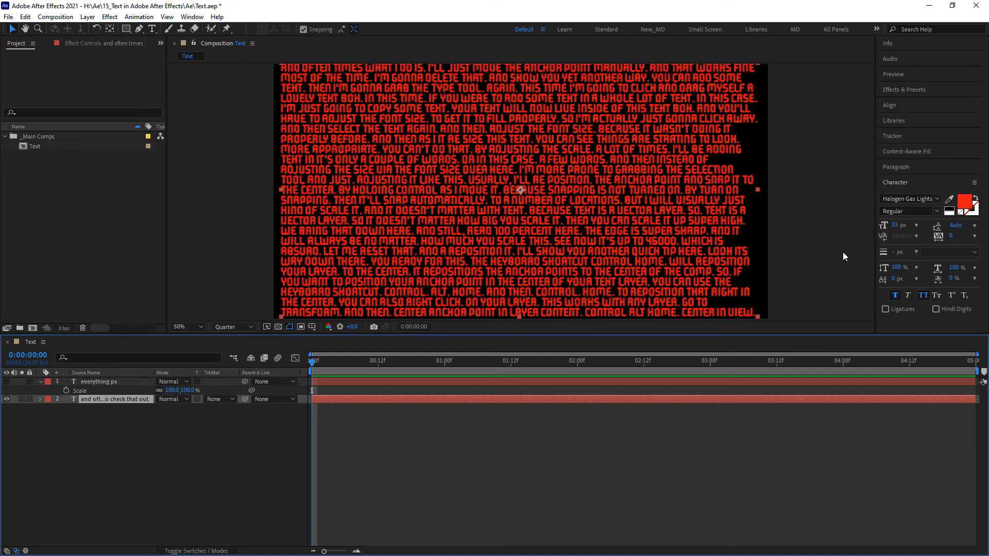
Reduce the paragraph text's font size to 31 px and tighten its tracking to -62
left_click(894, 230)
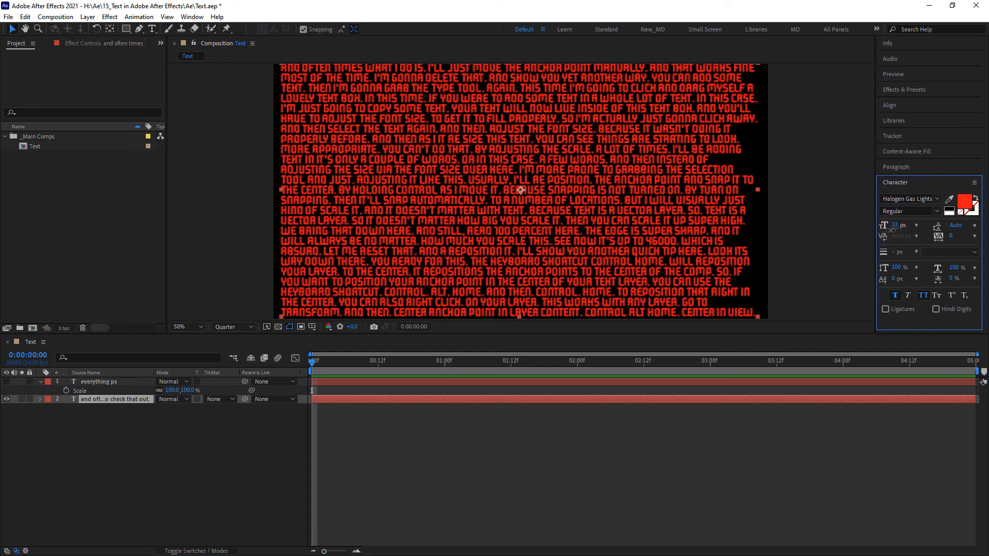
left_click_drag(890, 230, 889, 230)
left_click_drag(958, 239, 891, 242)
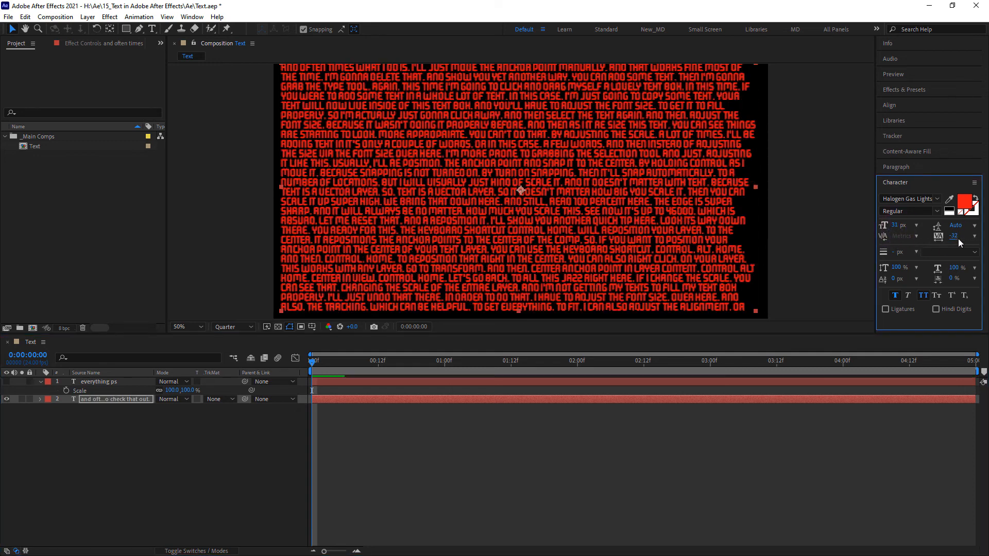
key("comma")
key("comma")
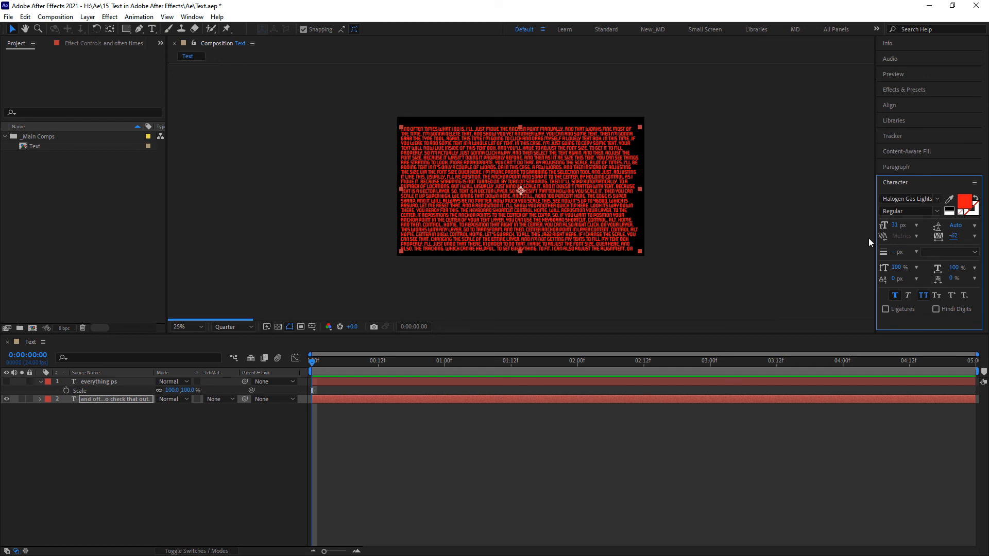
Set the paragraph text's alignment to justify all lines and fit the composition in the viewer
left_click(896, 167)
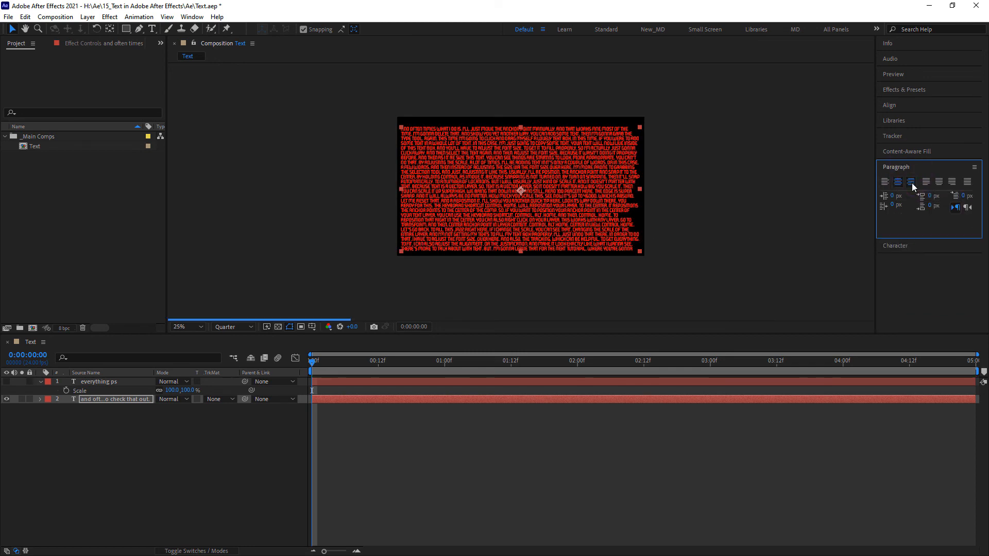
left_click(901, 187)
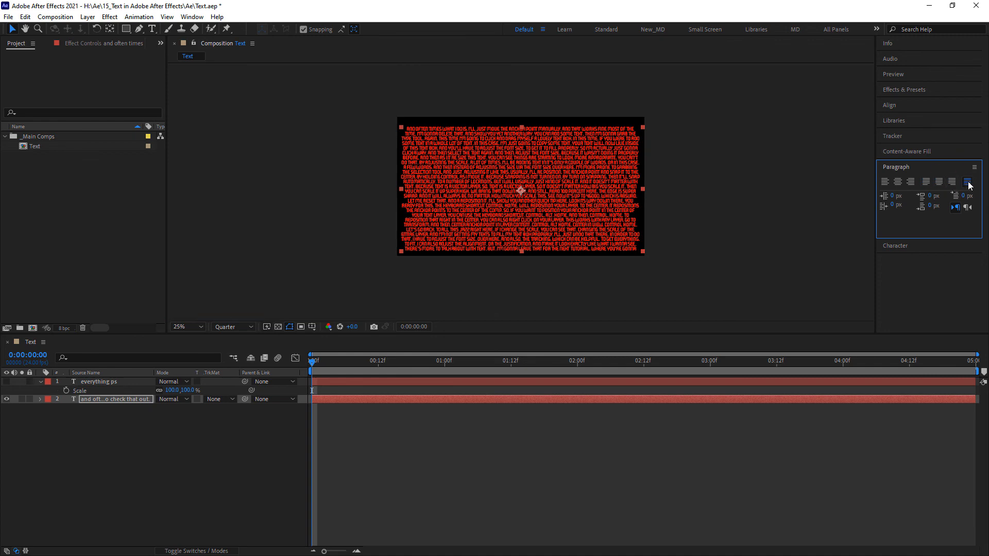
left_click(194, 326)
left_click(216, 344)
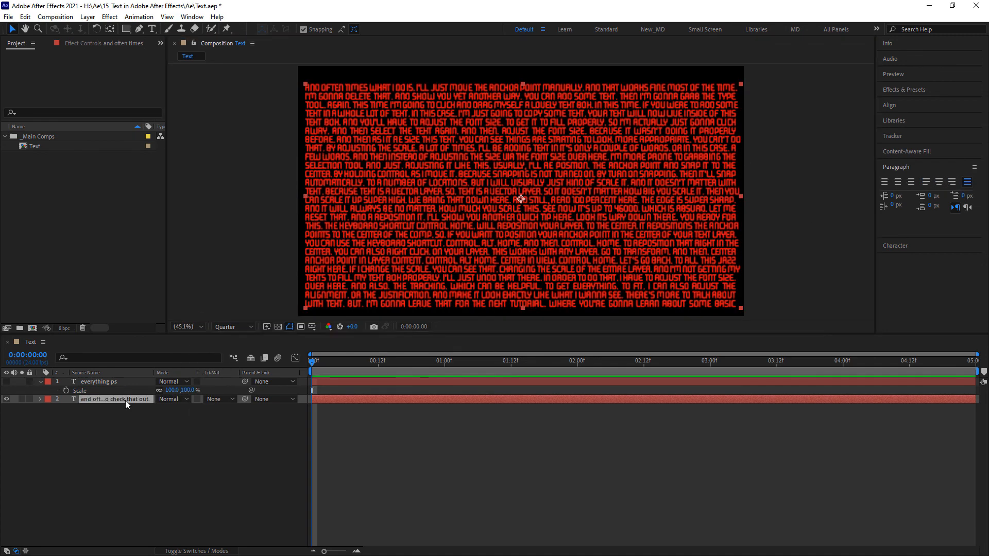
Set the paragraph text's font size to 27 px so the whole text fits inside its box
left_click(897, 245)
left_click(895, 227)
key("Down")
key("Down")
key("Down")
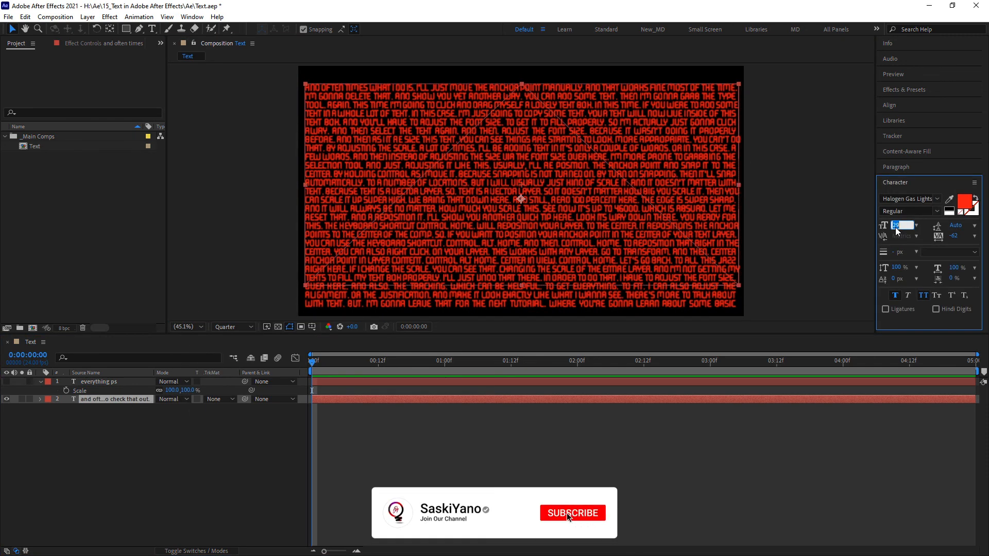
key("Down")
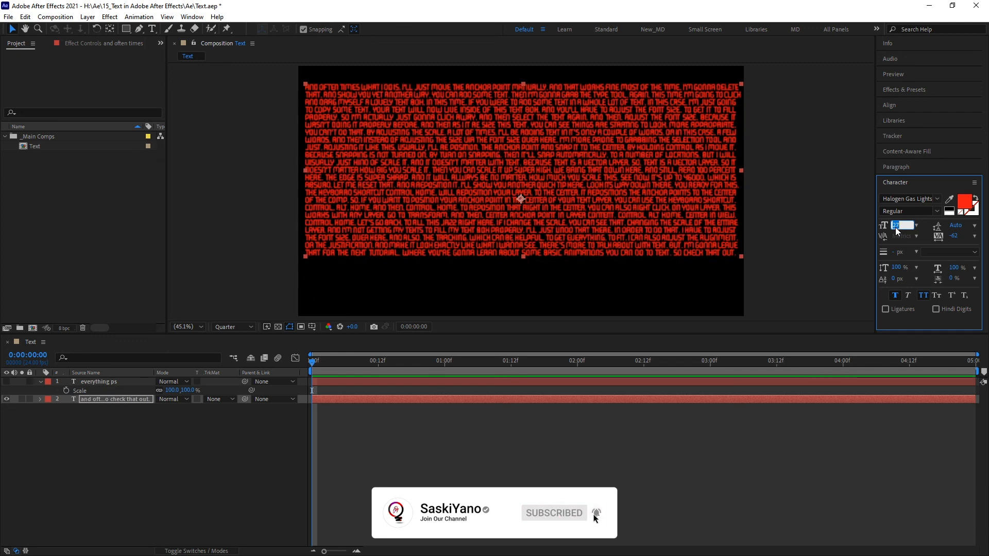
Centre the paragraph layer's anchor point in its content and centre the layer in the view
right_click(508, 160)
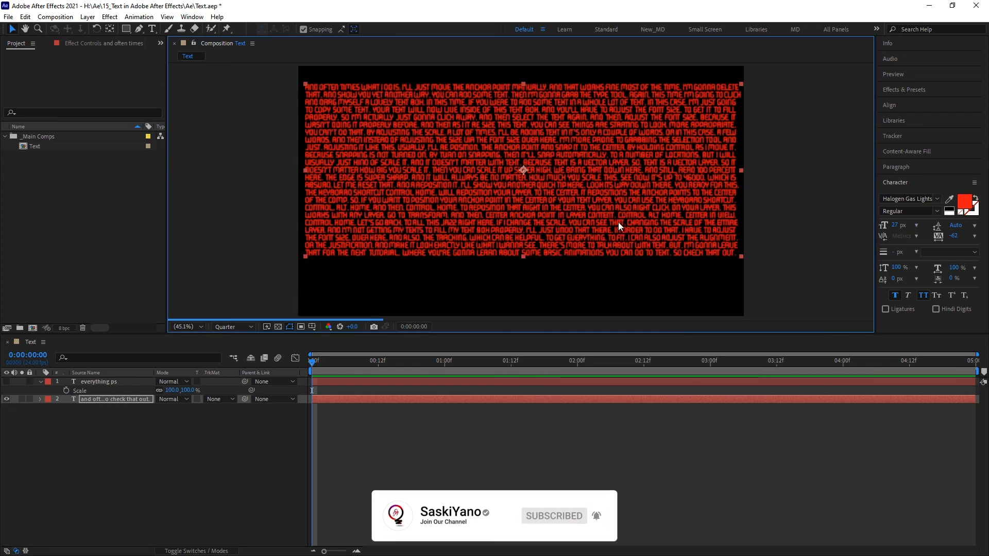
right_click(603, 184)
mouse_move(649, 233)
left_click(752, 342)
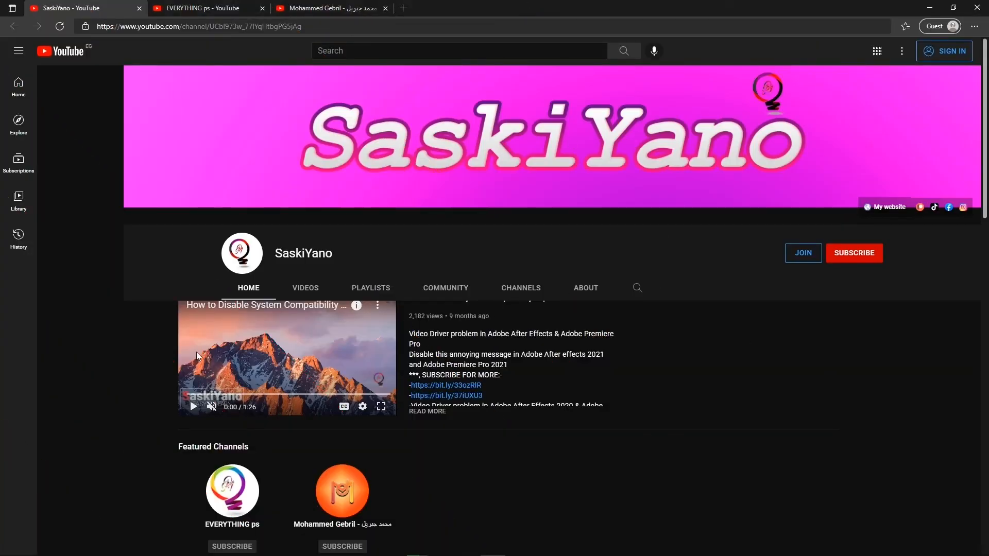
Switch to YouTube in the browser and examine the SaskiYano channel's home page sections and playlists
scroll(699, 292, "down", 6)
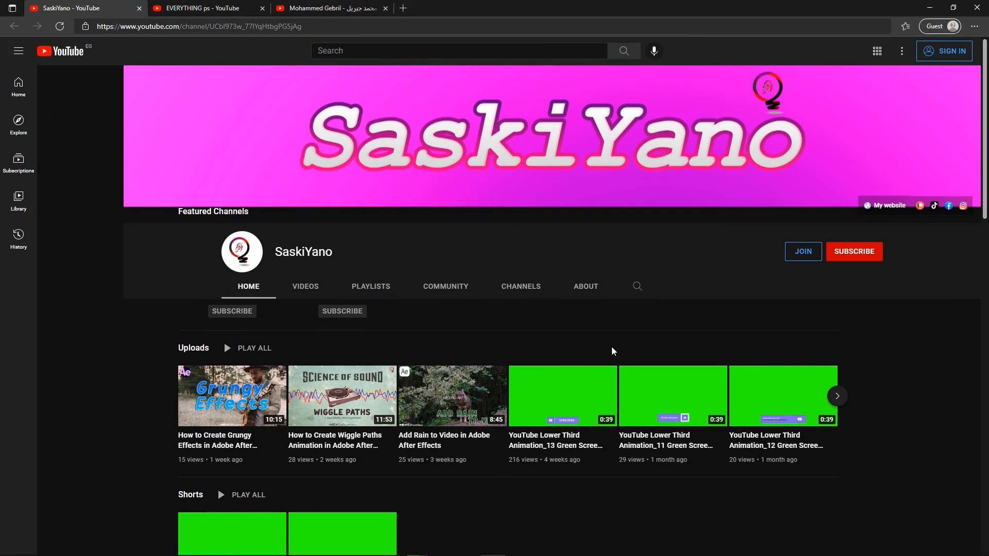
scroll(500, 358, "down", 10)
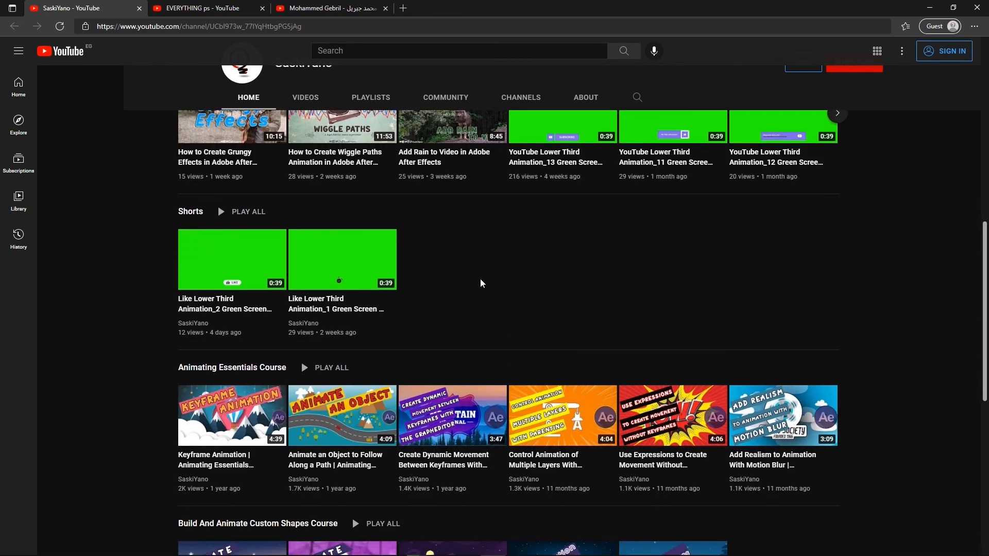
scroll(188, 316, "up", 15)
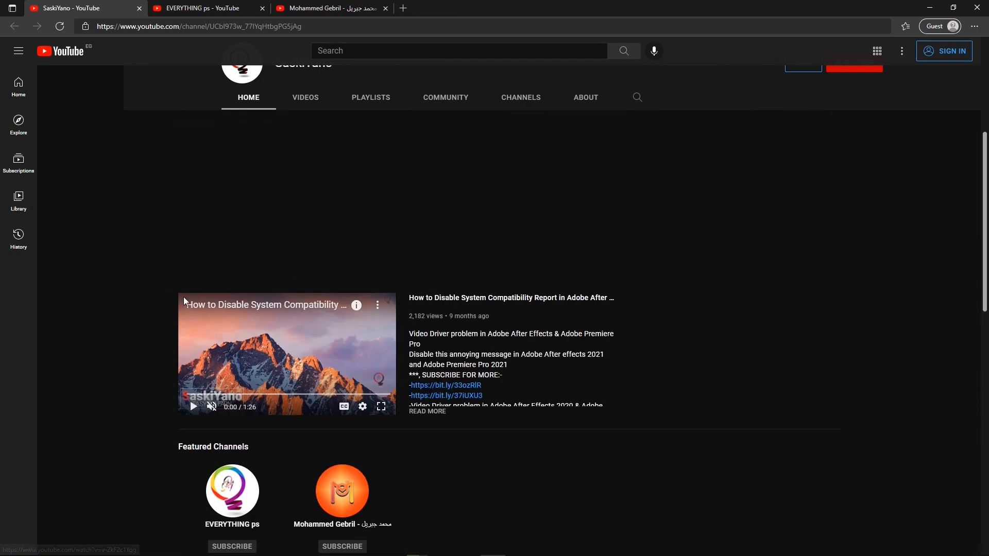
left_click(369, 286)
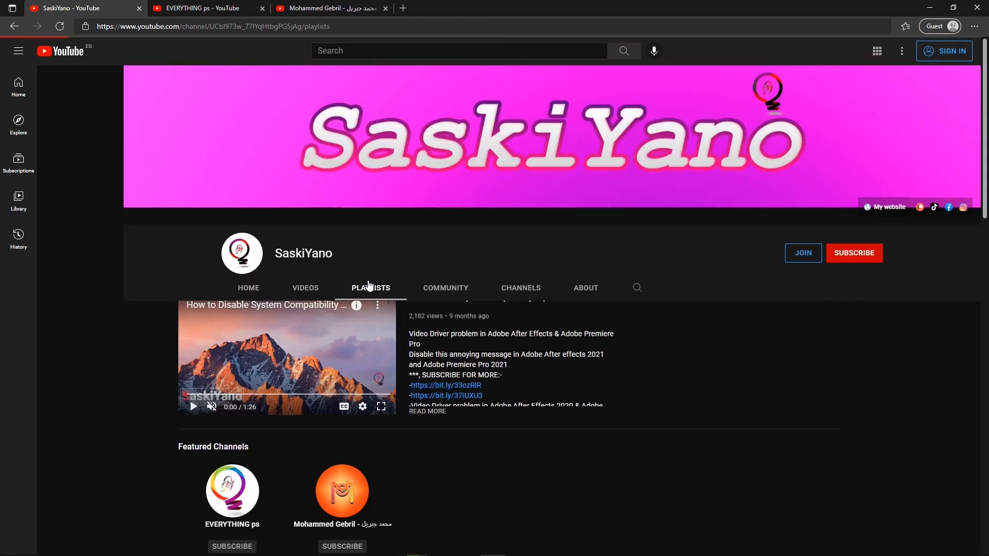
scroll(144, 352, "down", 4)
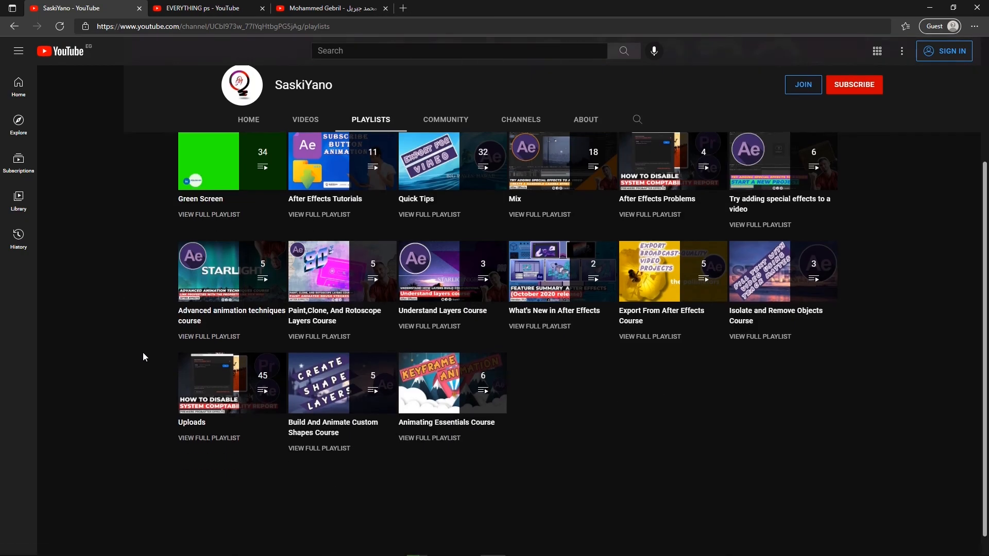
scroll(143, 356, "up", 5)
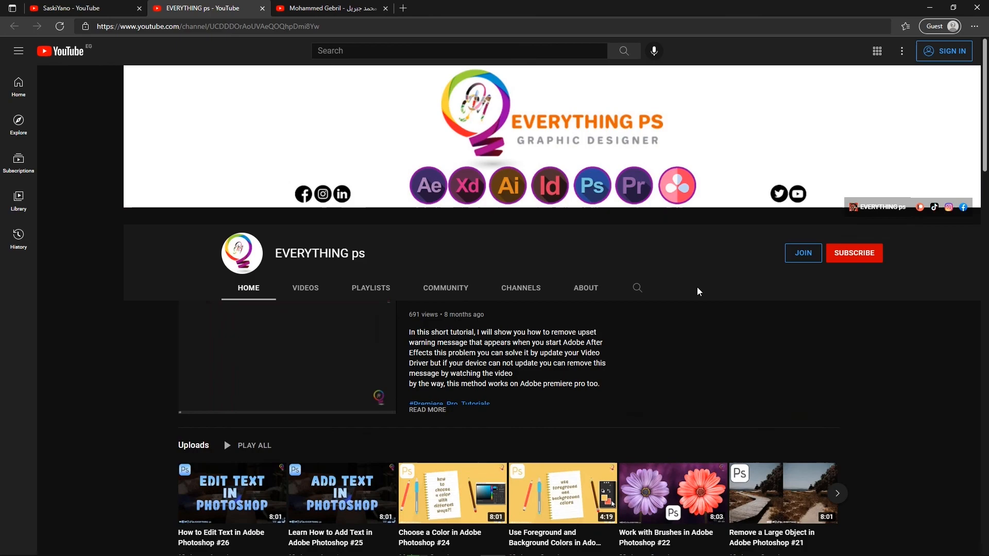
Examine the course sections and playlists on the EVERYTHING ps channel's home page
scroll(214, 359, "down", 7)
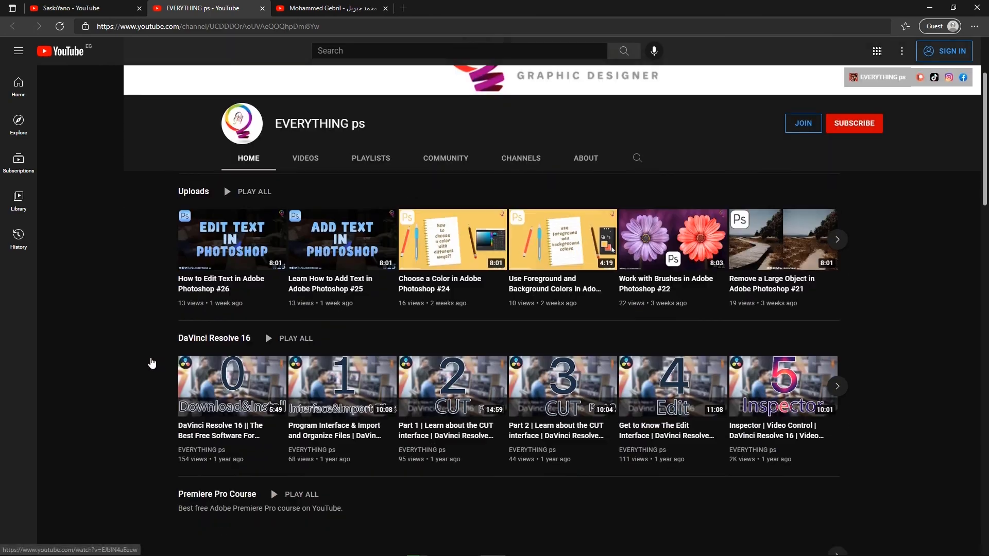
scroll(125, 277, "down", 8)
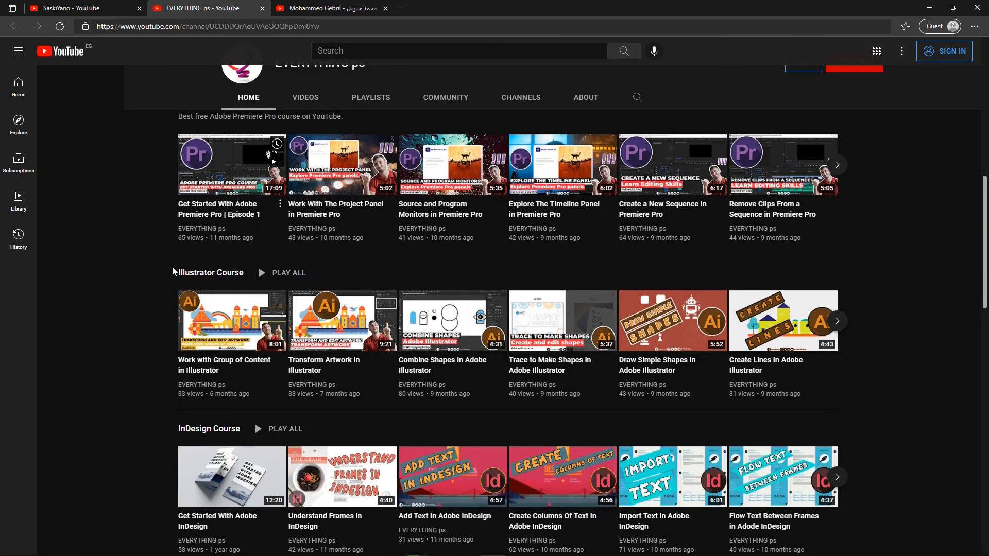
scroll(166, 305, "down", 12)
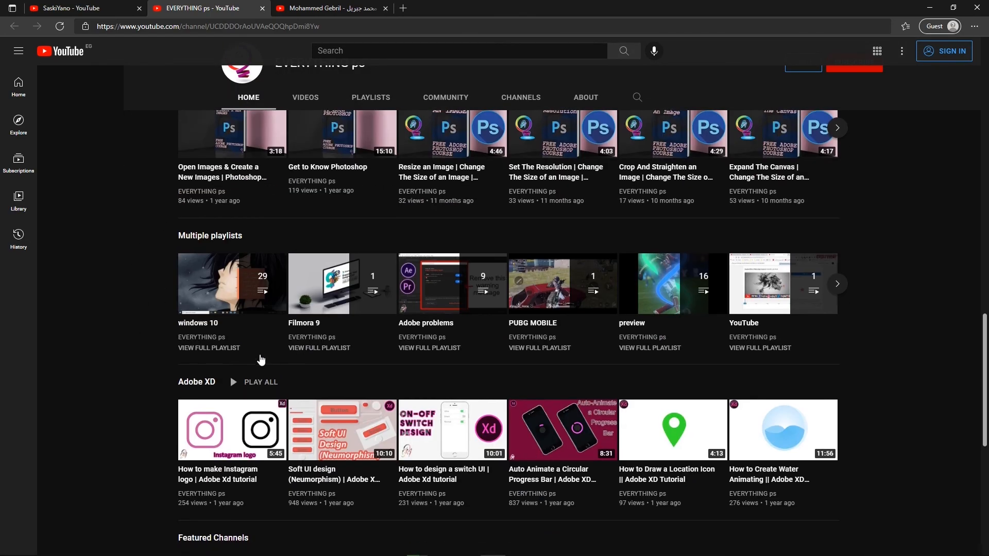
scroll(198, 412, "up", 20)
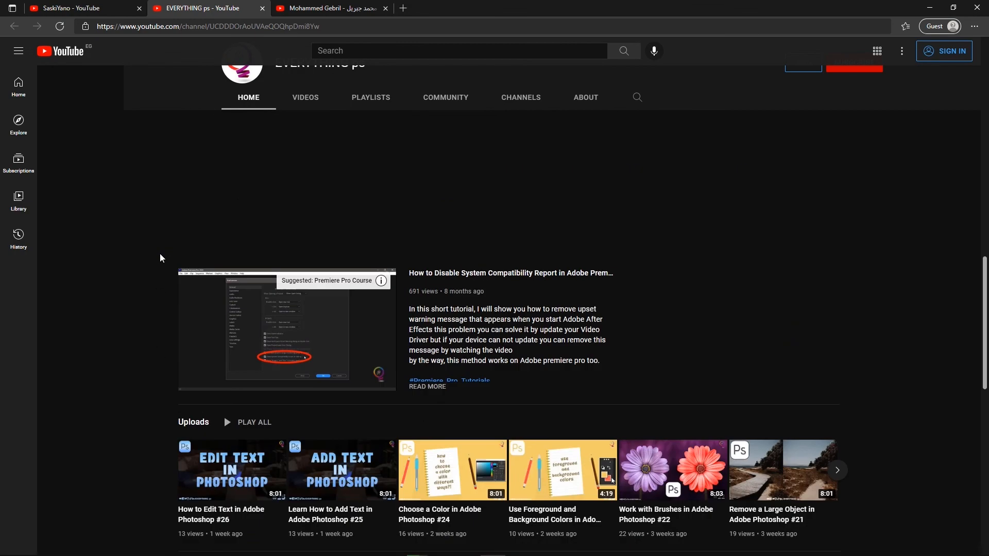
Examine the home page of the third open YouTube channel and open its list of videos
left_click(337, 6)
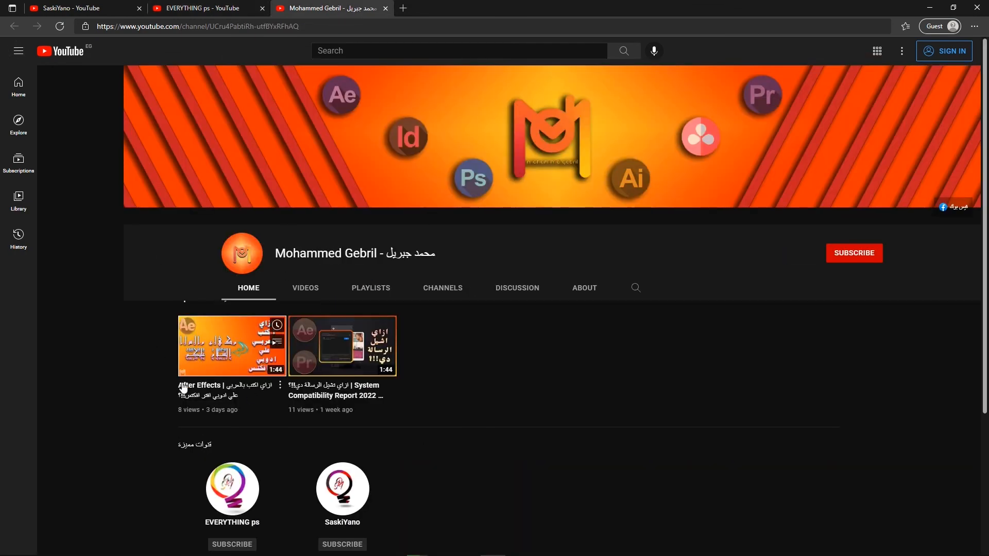
scroll(119, 415, "down", 4)
scroll(146, 390, "up", 4)
scroll(133, 332, "down", 4)
scroll(133, 331, "up", 4)
left_click(314, 292)
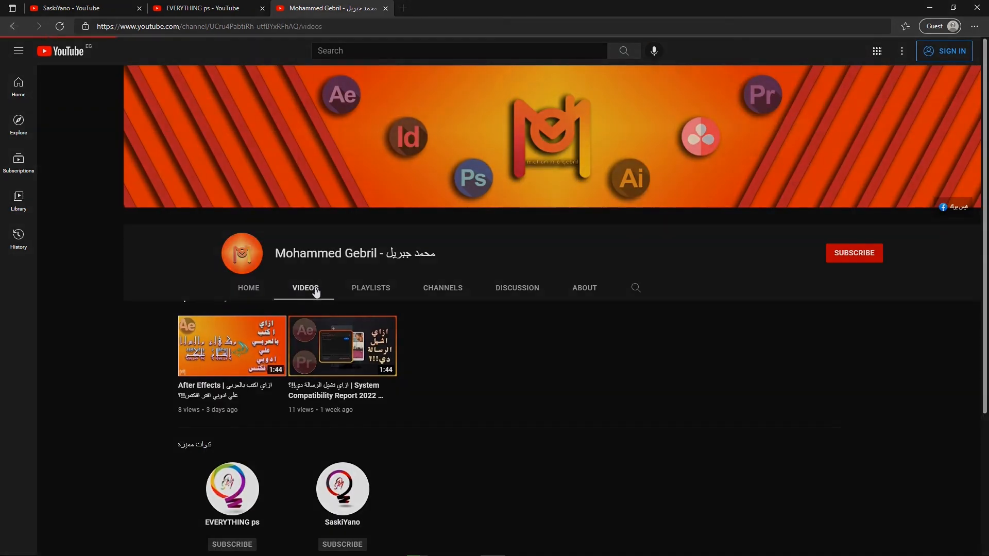